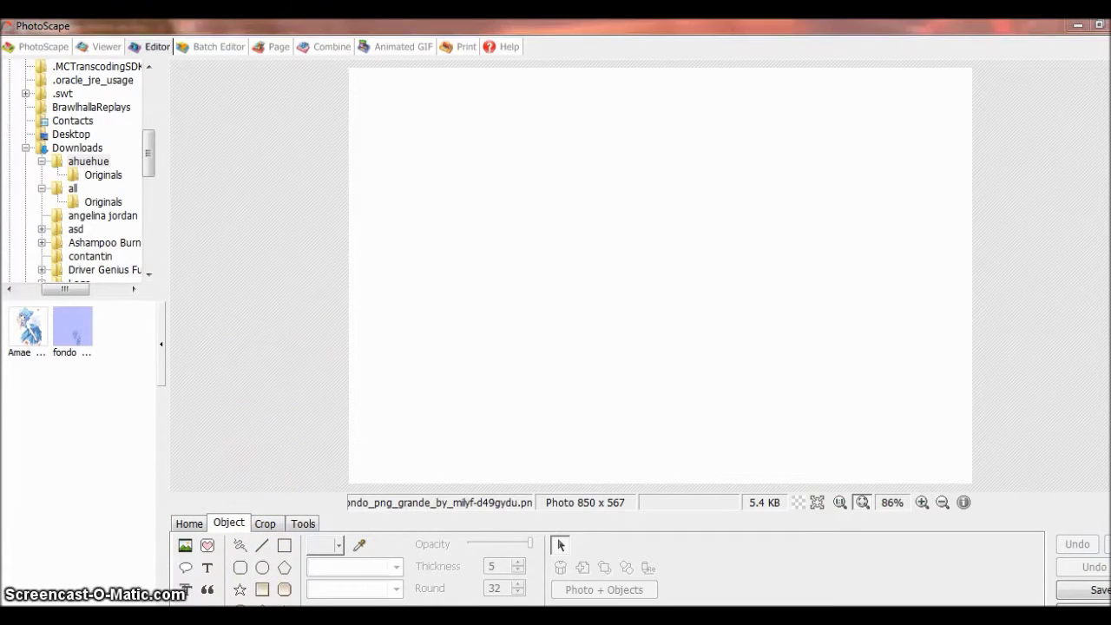
# Step: Bring the Photoshop Online en Español browser window to the front
pyautogui.moveTo(244, 620)
pyautogui.click(127, 546)
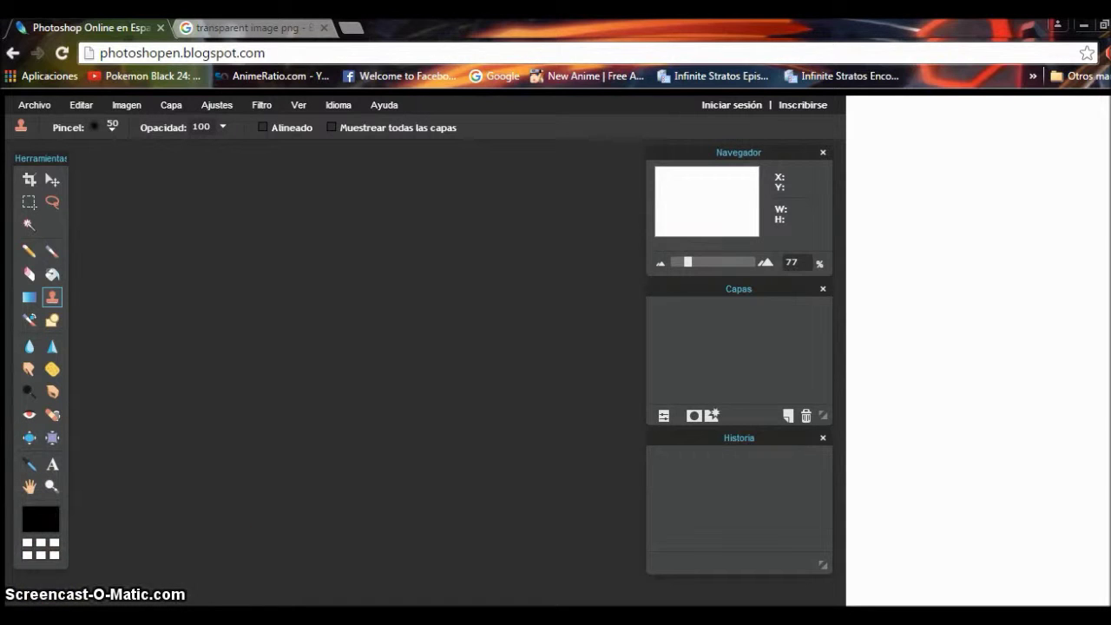
pyautogui.moveTo(243, 618)
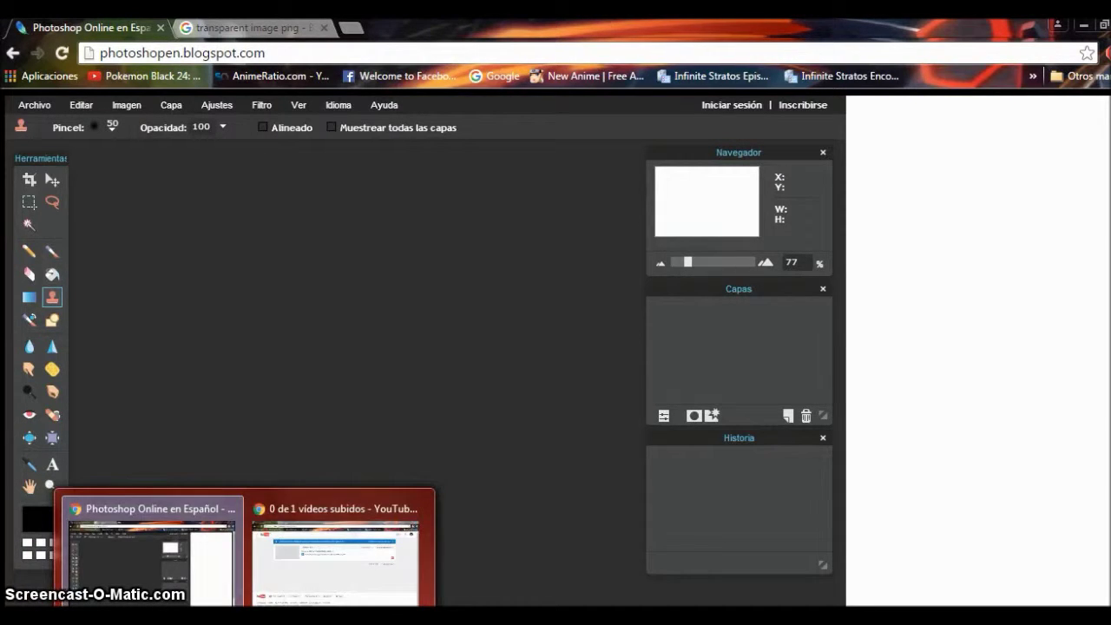
pyautogui.click(334, 617)
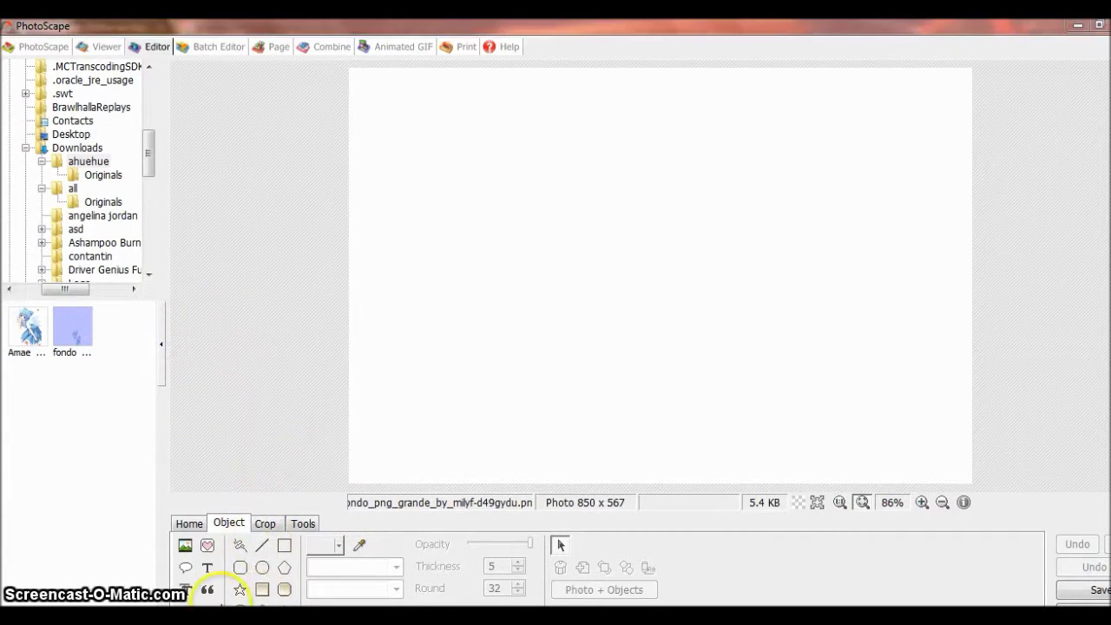
pyautogui.click(188, 551)
pyautogui.click(228, 29)
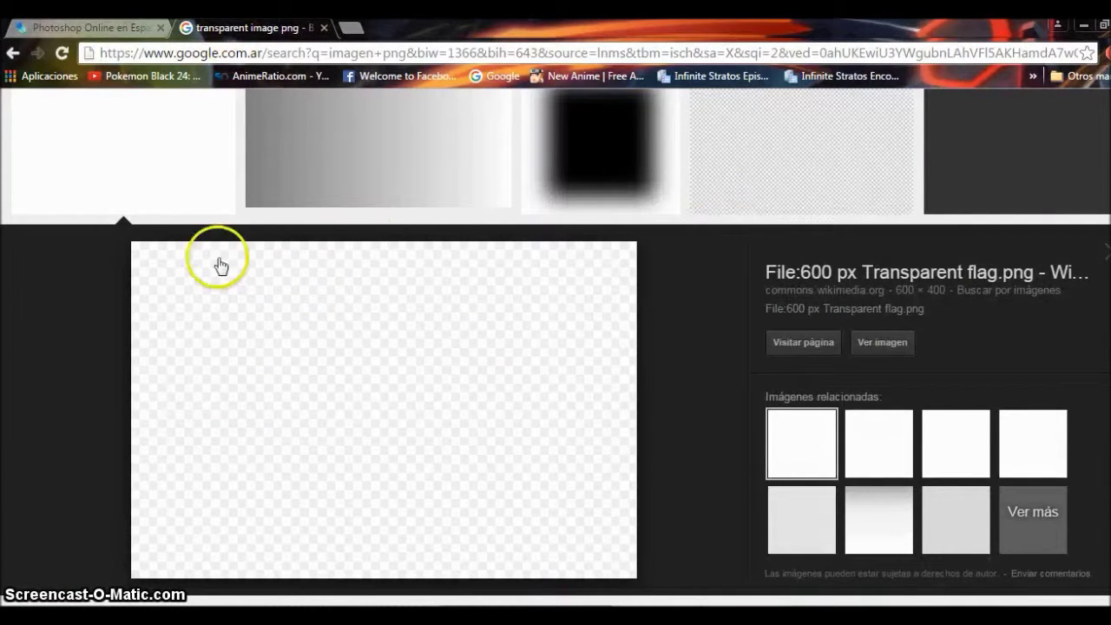
pyautogui.click(121, 27)
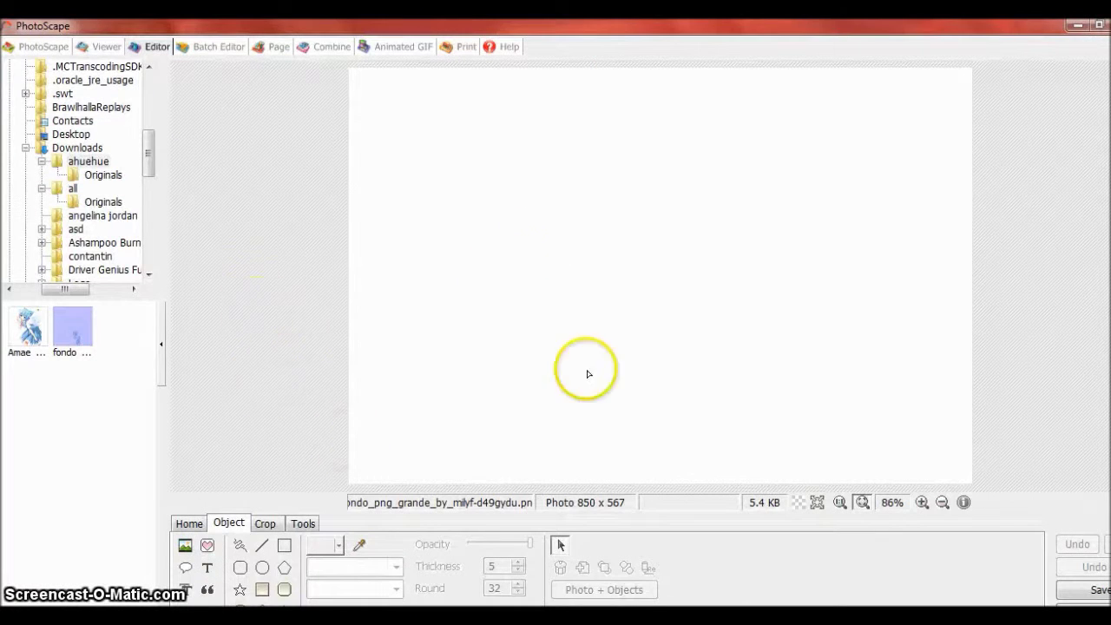
# Step: Try a tall crop area across the blank 850 x 567 image, then clear it without cropping
pyautogui.click(271, 524)
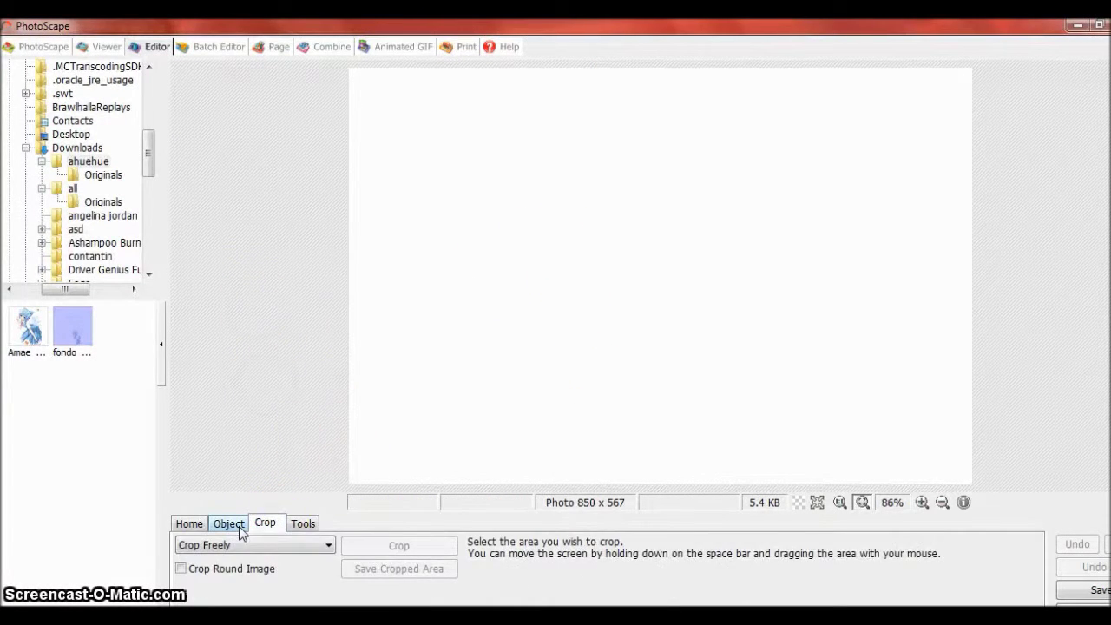
pyautogui.click(239, 526)
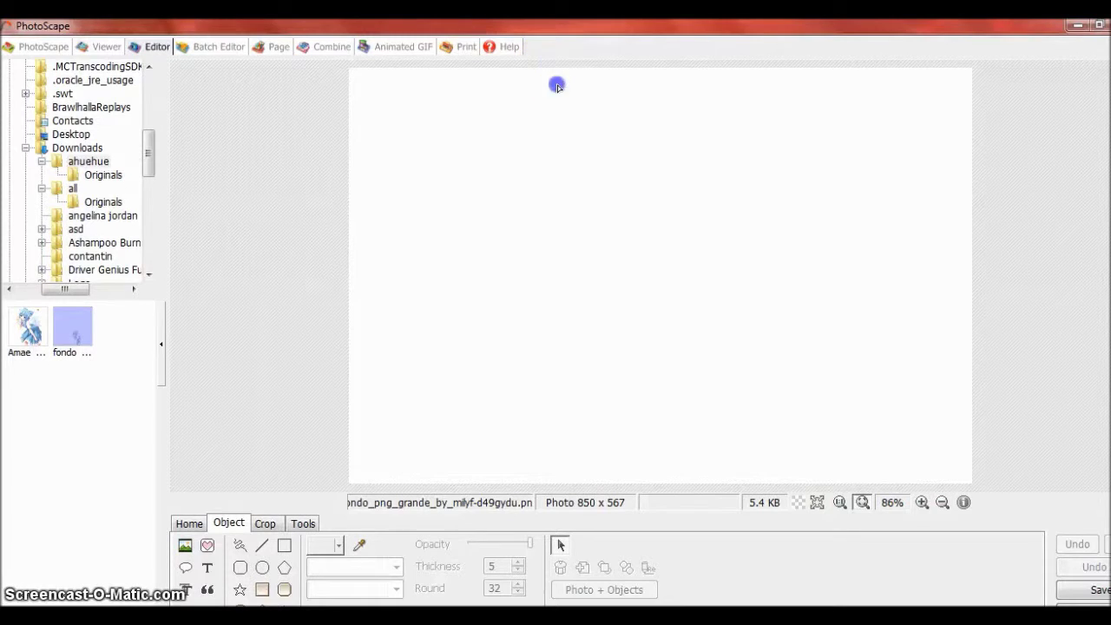
pyautogui.moveTo(557, 86); pyautogui.dragTo(701, 325)
pyautogui.click(262, 524)
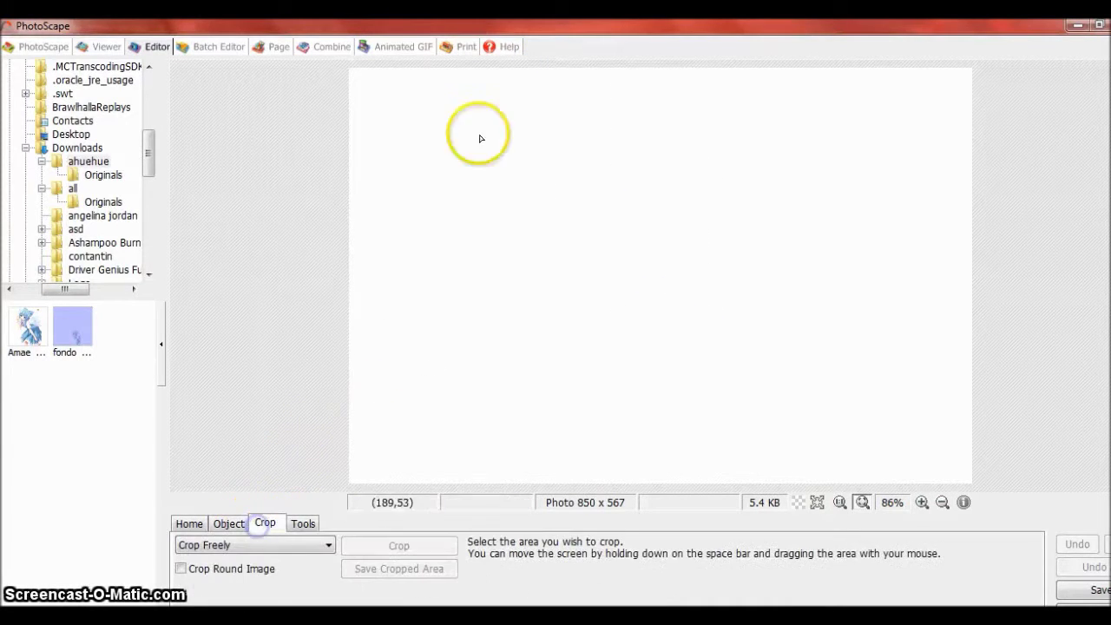
pyautogui.moveTo(508, 67); pyautogui.dragTo(683, 492)
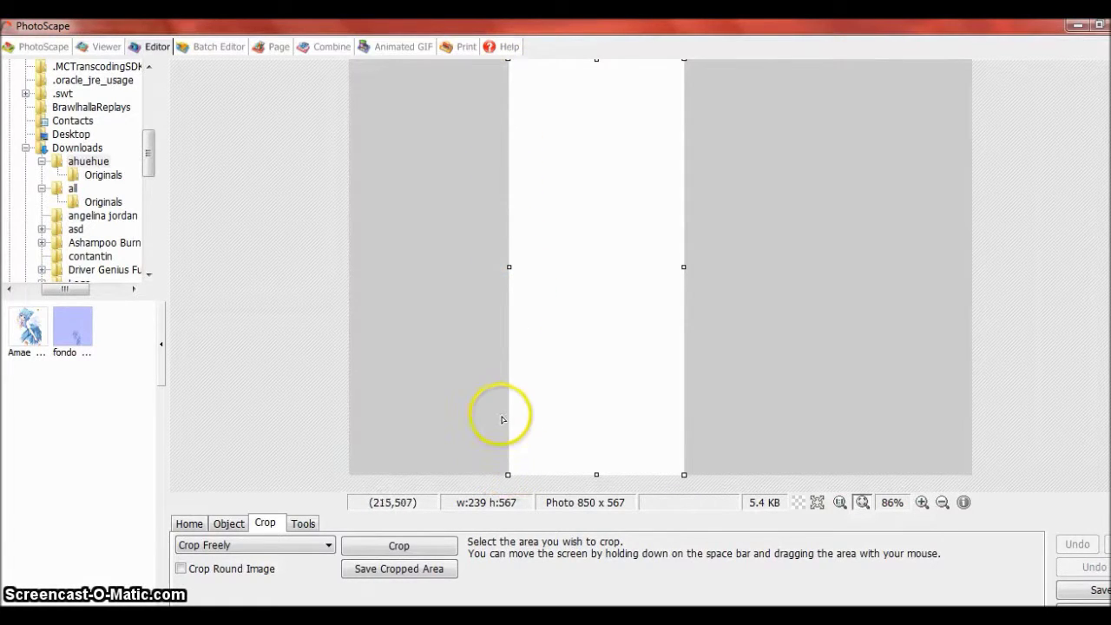
pyautogui.moveTo(513, 211); pyautogui.dragTo(577, 235)
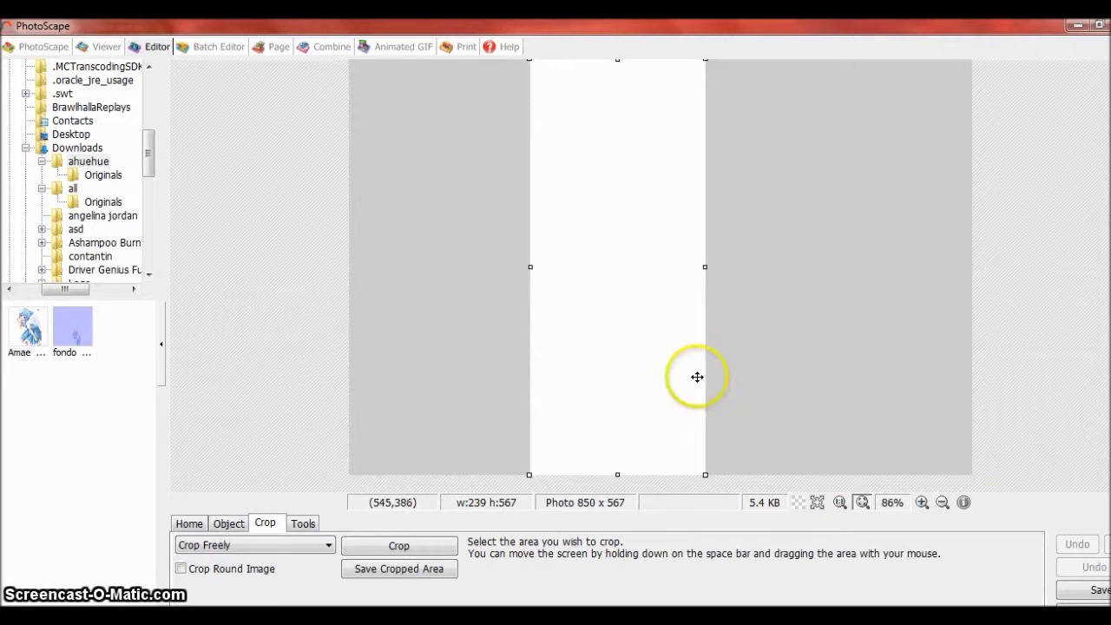
pyautogui.click(313, 456)
# Step: Draw a black filled rectangle as a full-height bar on the image's left side
pyautogui.click(228, 522)
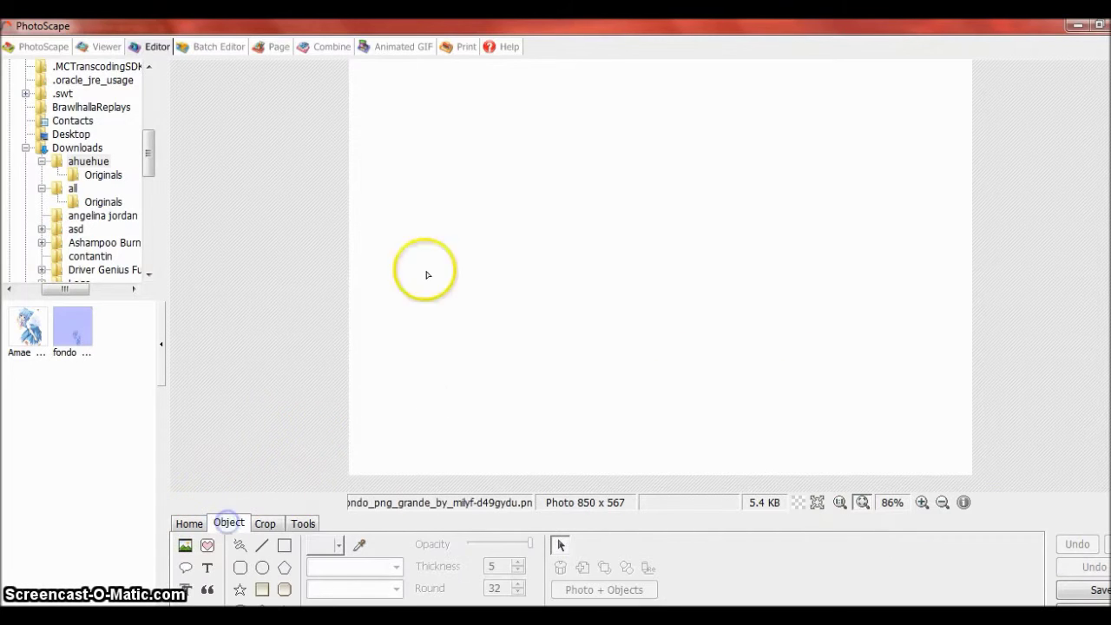
pyautogui.click(257, 590)
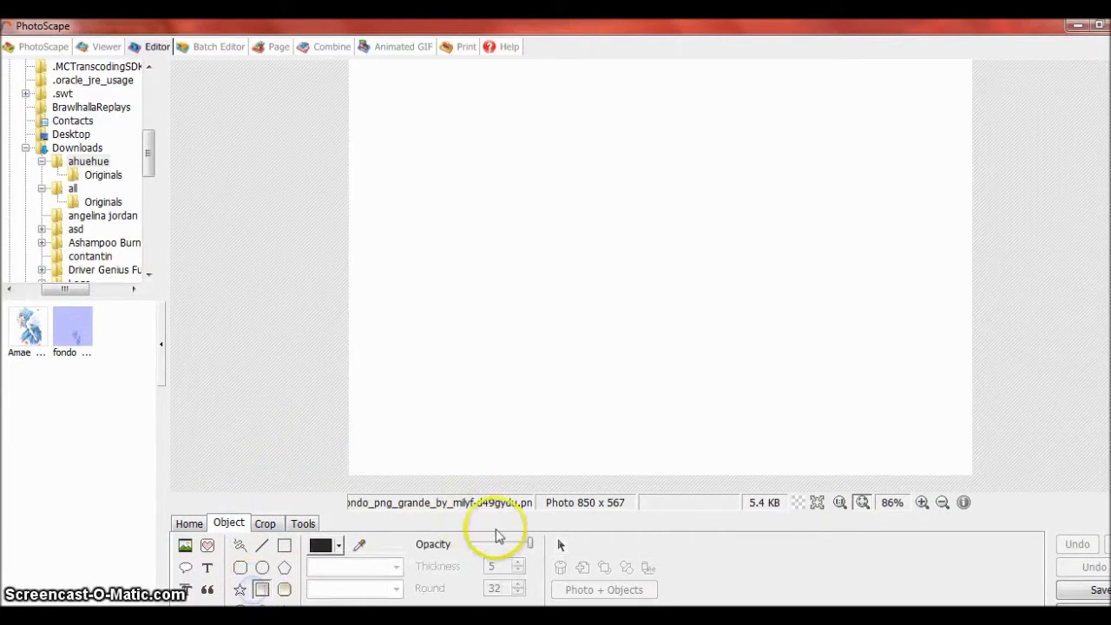
pyautogui.moveTo(527, 477); pyautogui.dragTo(421, 23)
pyautogui.click(1076, 545)
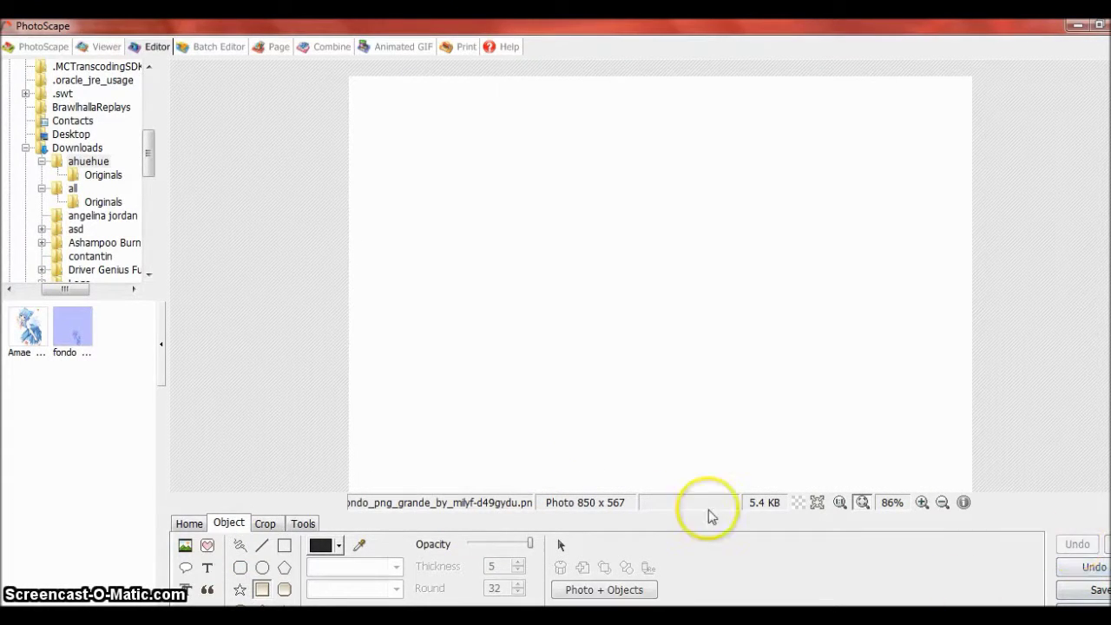
pyautogui.click(321, 545)
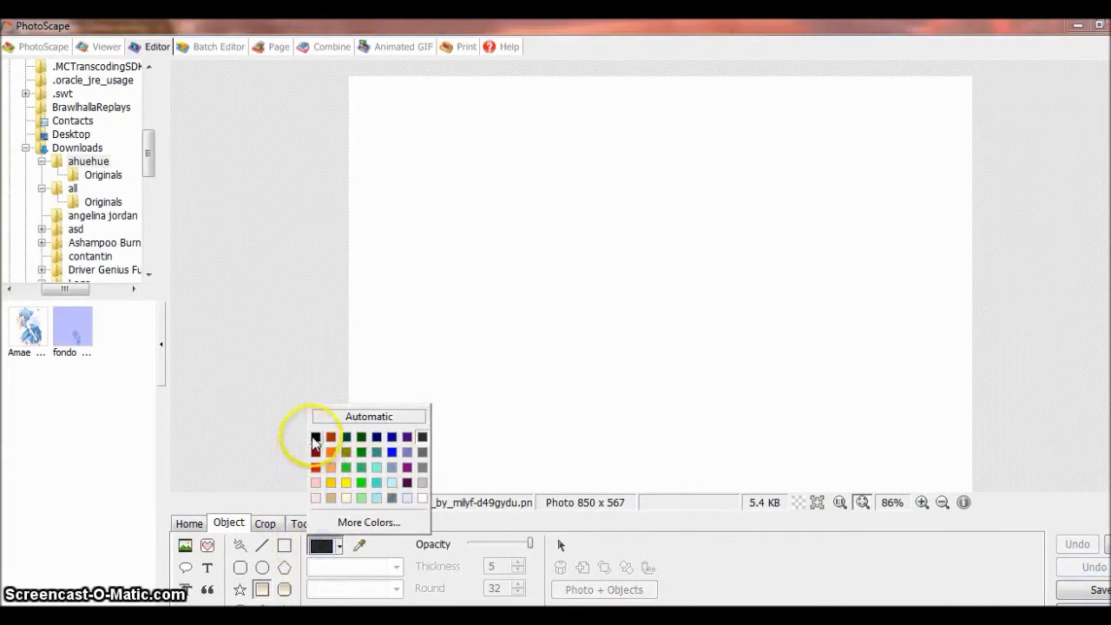
pyautogui.click(315, 436)
pyautogui.moveTo(518, 481); pyautogui.dragTo(441, 61)
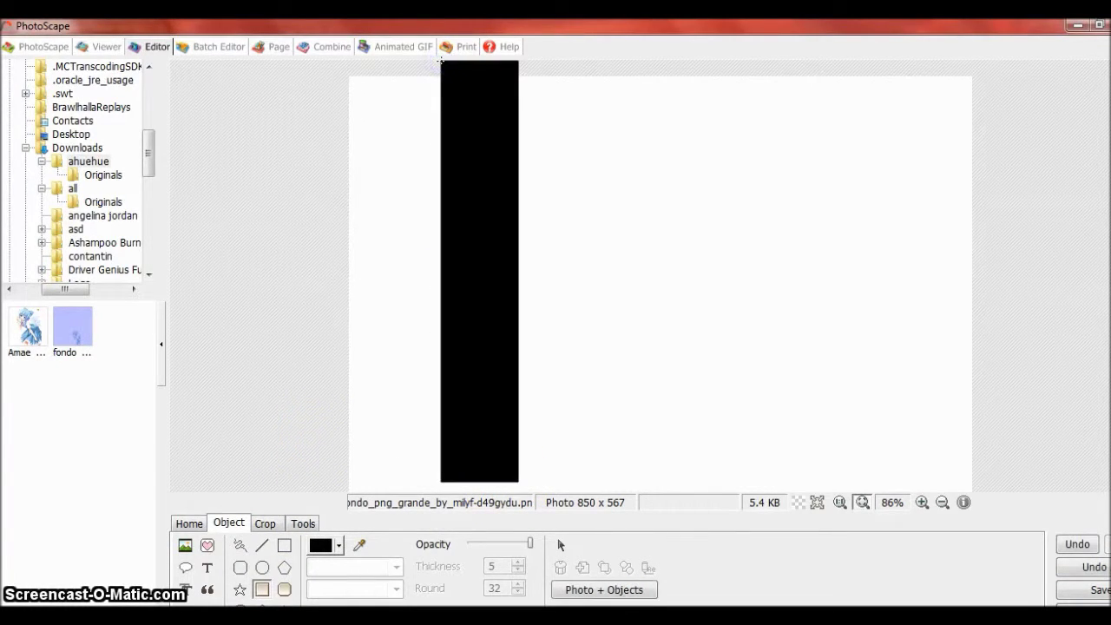
pyautogui.click(1075, 545)
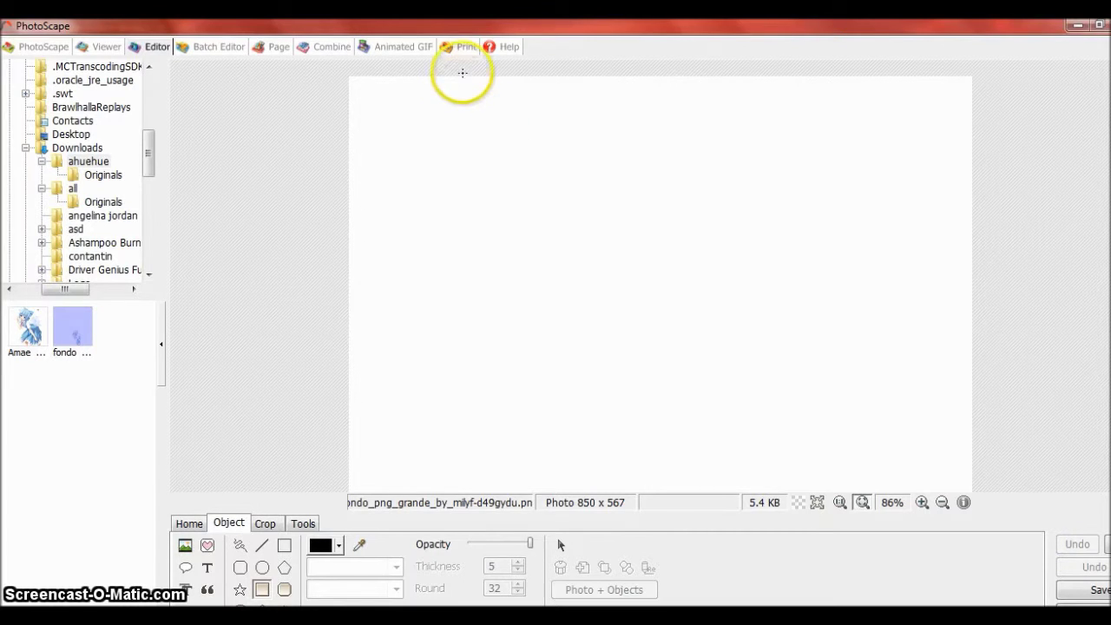
pyautogui.moveTo(463, 67); pyautogui.dragTo(558, 536)
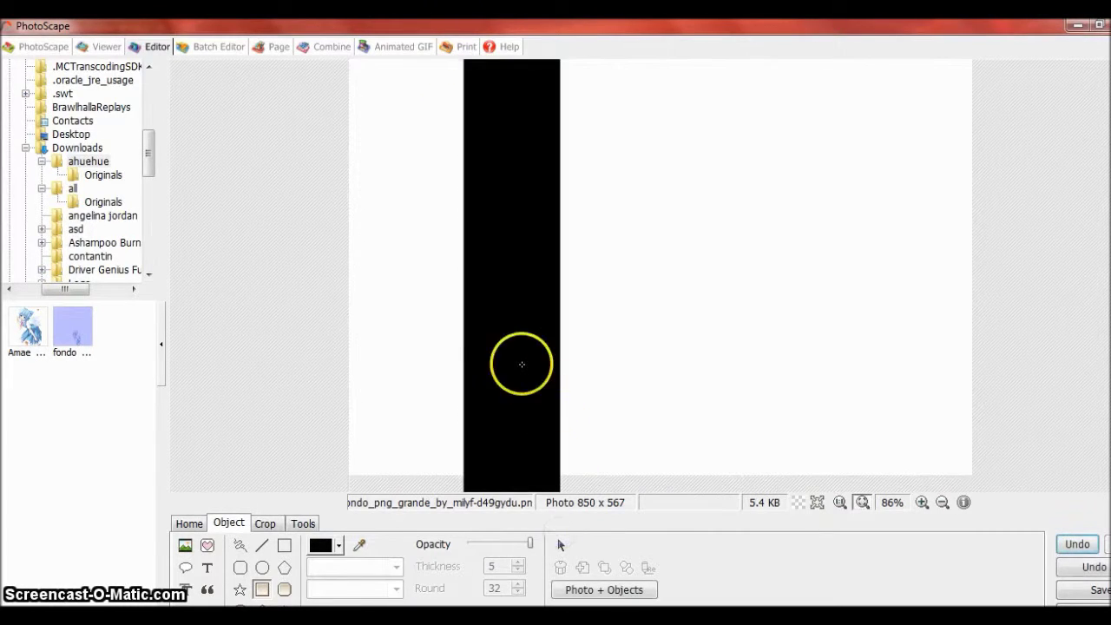
# Step: Save the black-bar image to the fondo file without enlarging, then reopen fondo
pyautogui.click(30, 334)
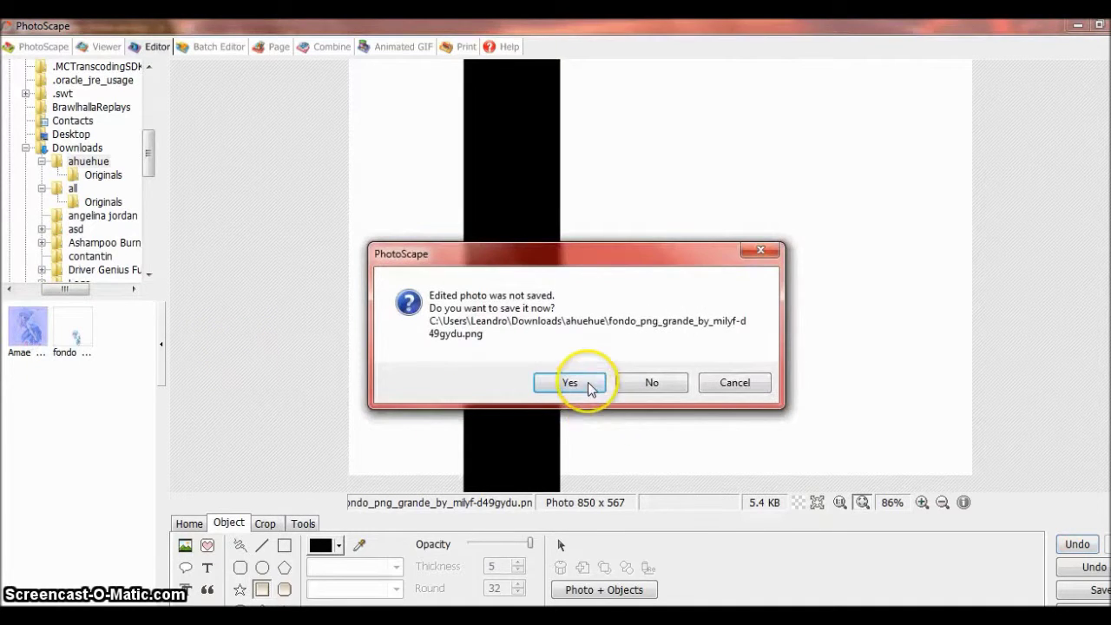
pyautogui.click(568, 383)
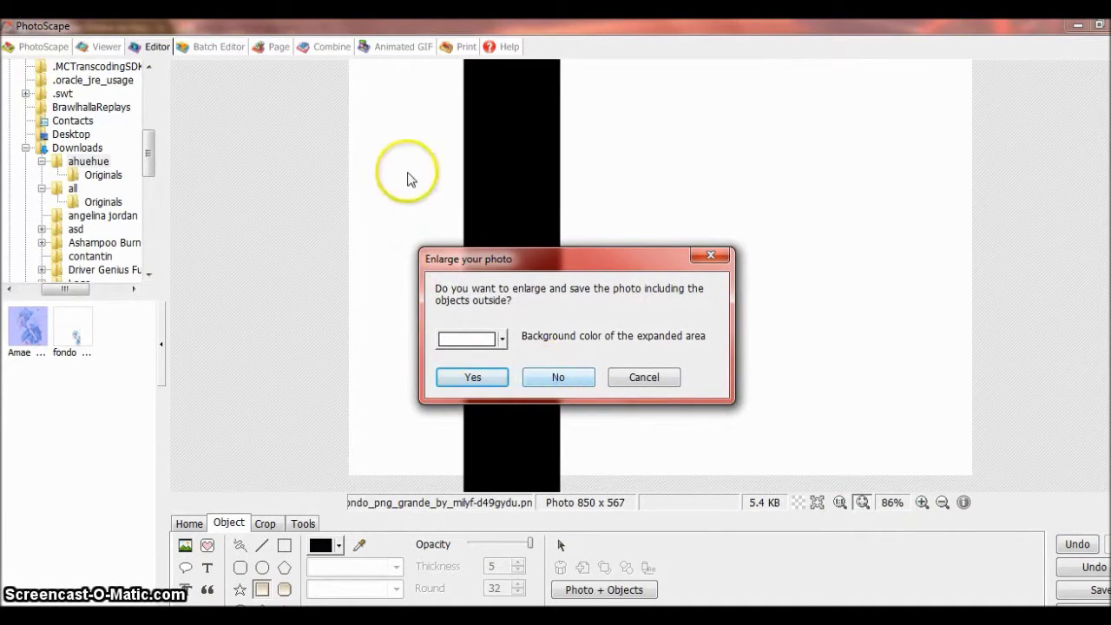
pyautogui.click(557, 377)
pyautogui.click(70, 326)
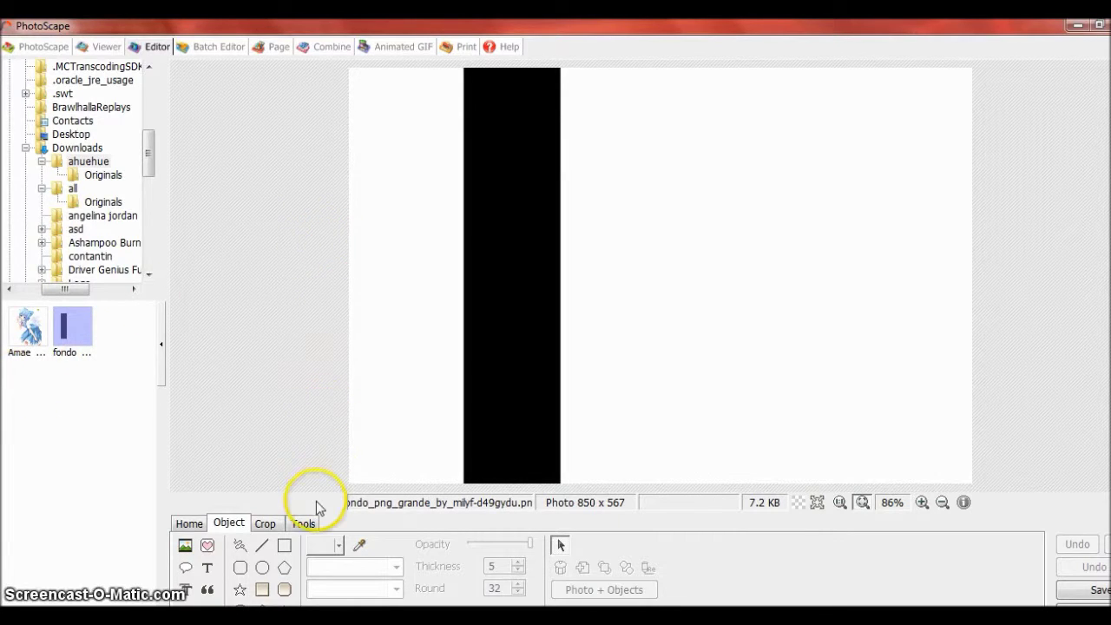
# Step: Mark a crop area just right of the black bar, zooming in to check its edge
pyautogui.click(267, 523)
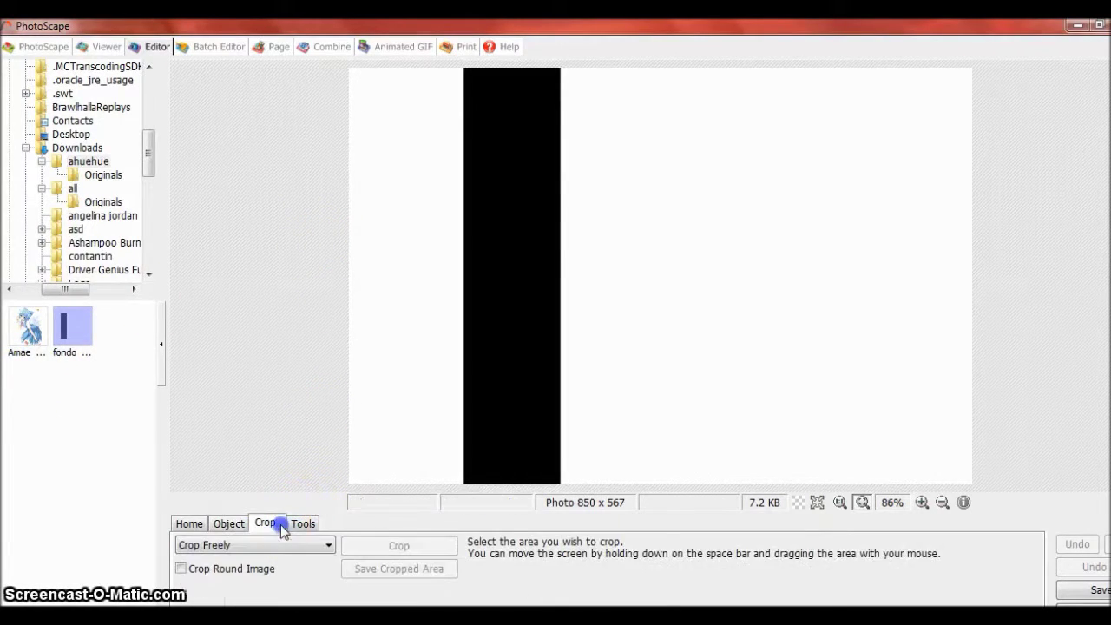
pyautogui.moveTo(554, 108); pyautogui.dragTo(743, 528)
pyautogui.moveTo(680, 351); pyautogui.dragTo(686, 313)
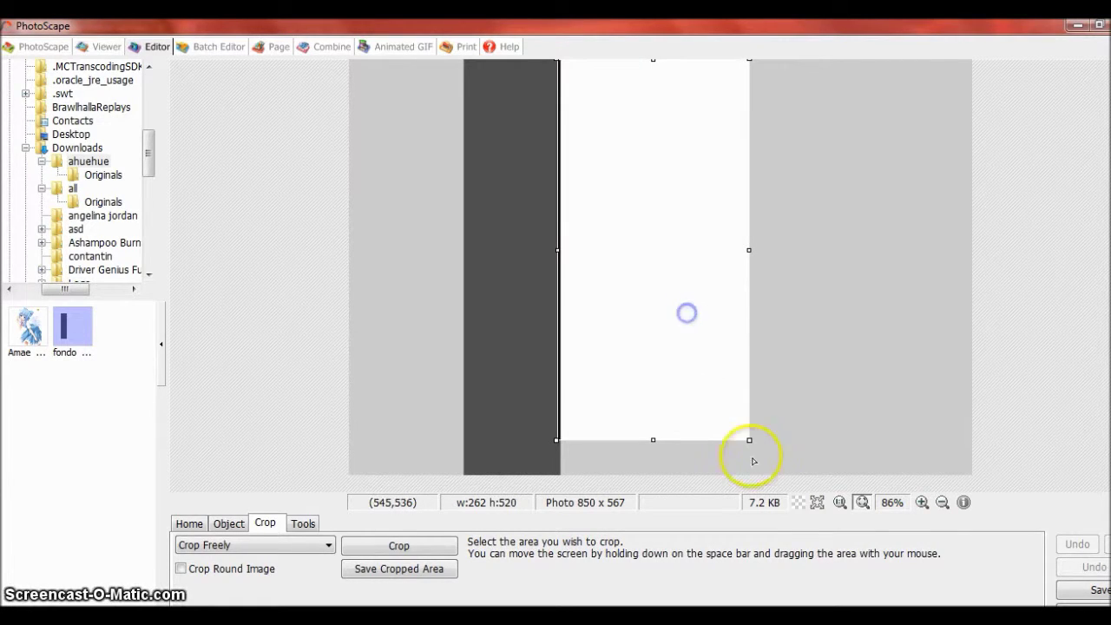
pyautogui.click(921, 503)
pyautogui.click(921, 502)
pyautogui.click(921, 502)
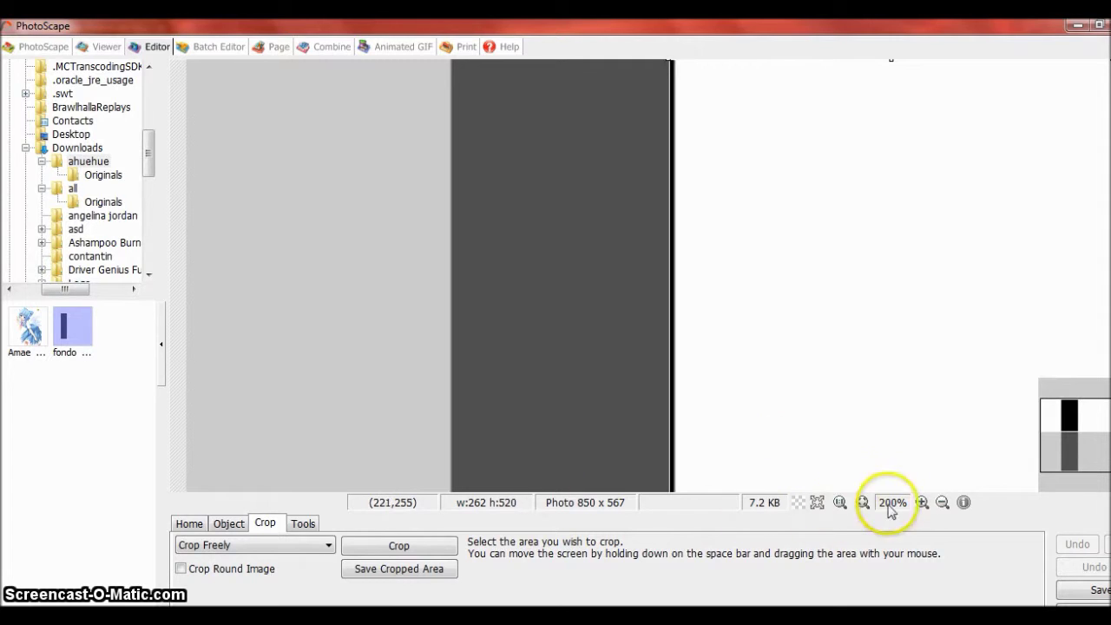
pyautogui.click(941, 502)
pyautogui.click(941, 502)
pyautogui.click(938, 502)
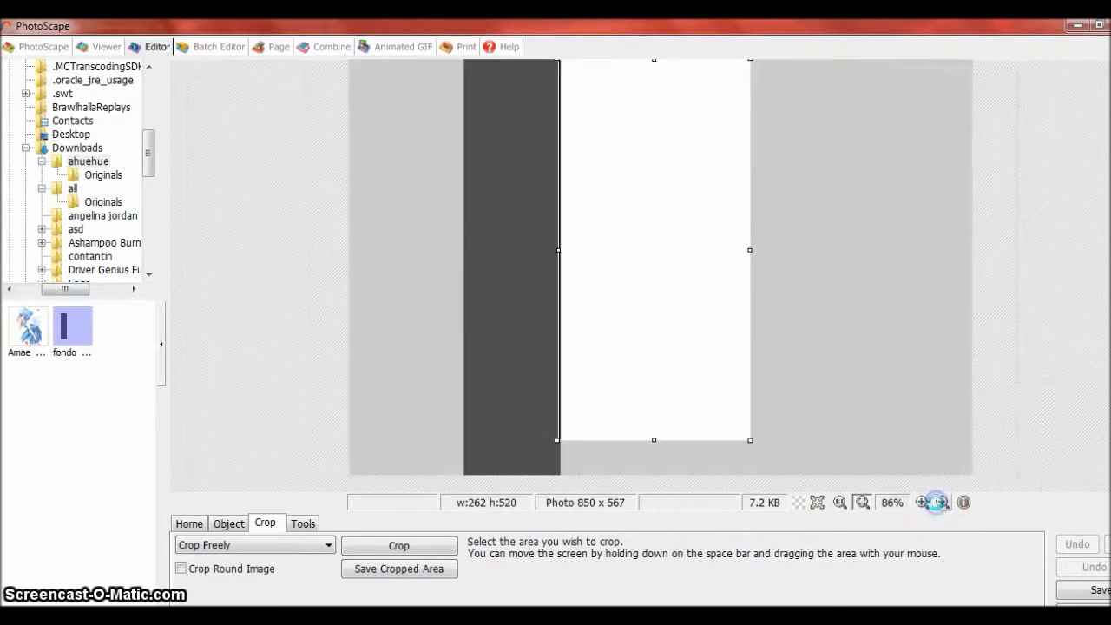
# Step: Extend the crop to the bottom, narrow its right side, and crop to 209 x 567
pyautogui.moveTo(653, 438); pyautogui.dragTo(644, 473)
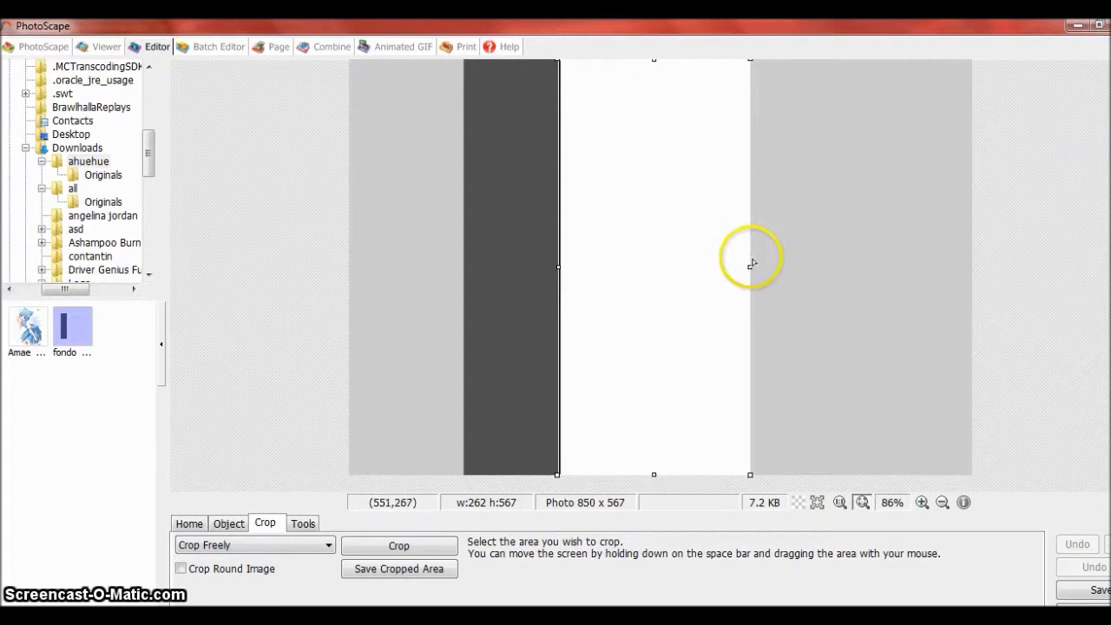
pyautogui.moveTo(748, 267)
pyautogui.mouseDown()
pyautogui.moveTo(712, 276)
pyautogui.moveTo(731, 277)
pyautogui.mouseUp()
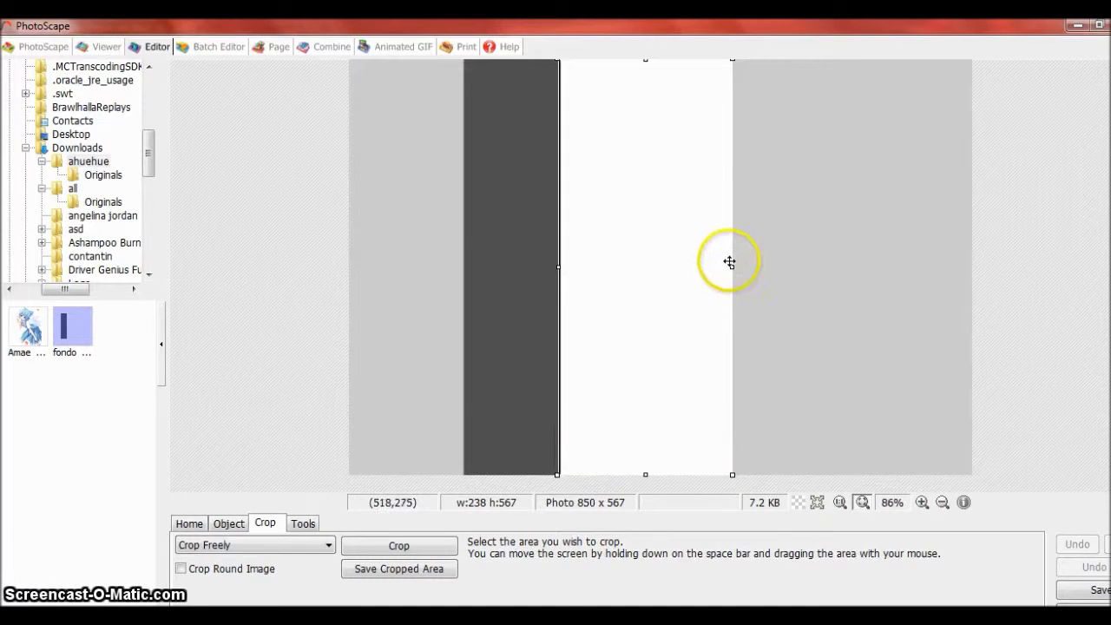
pyautogui.moveTo(732, 266); pyautogui.dragTo(711, 278)
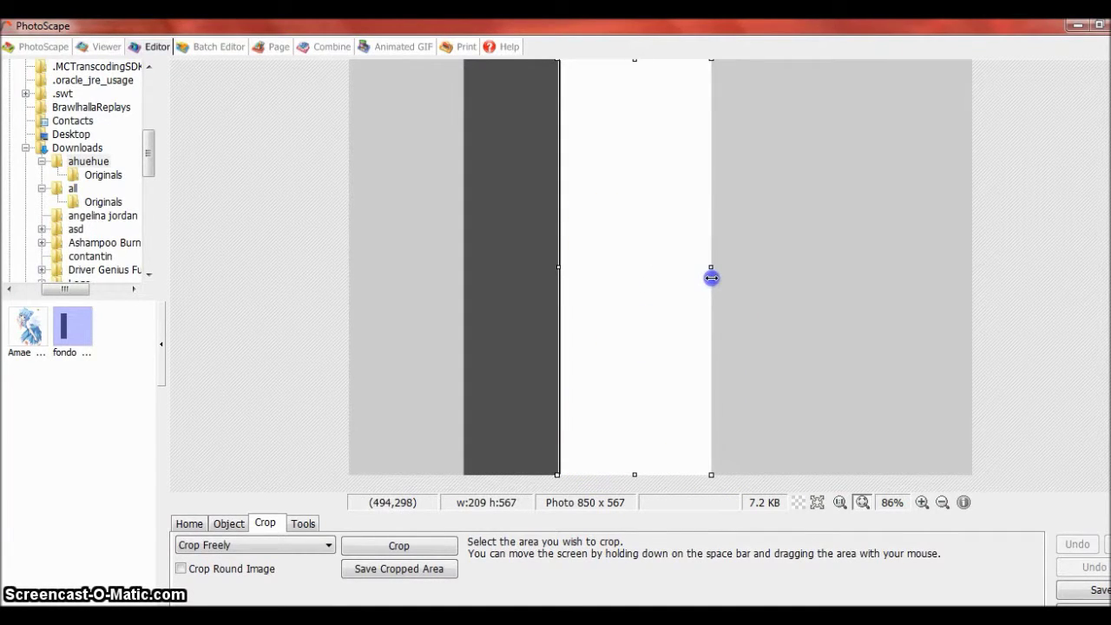
pyautogui.click(430, 547)
# Step: Resize the strip's longer side to 770 px, making it 284 x 770
pyautogui.click(190, 523)
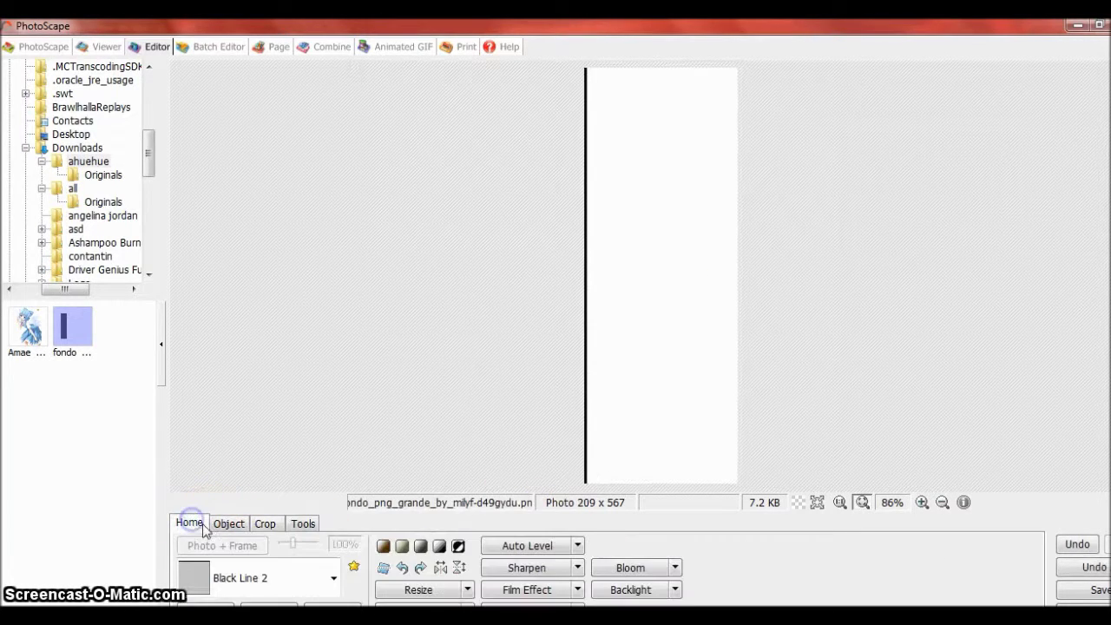
pyautogui.click(468, 589)
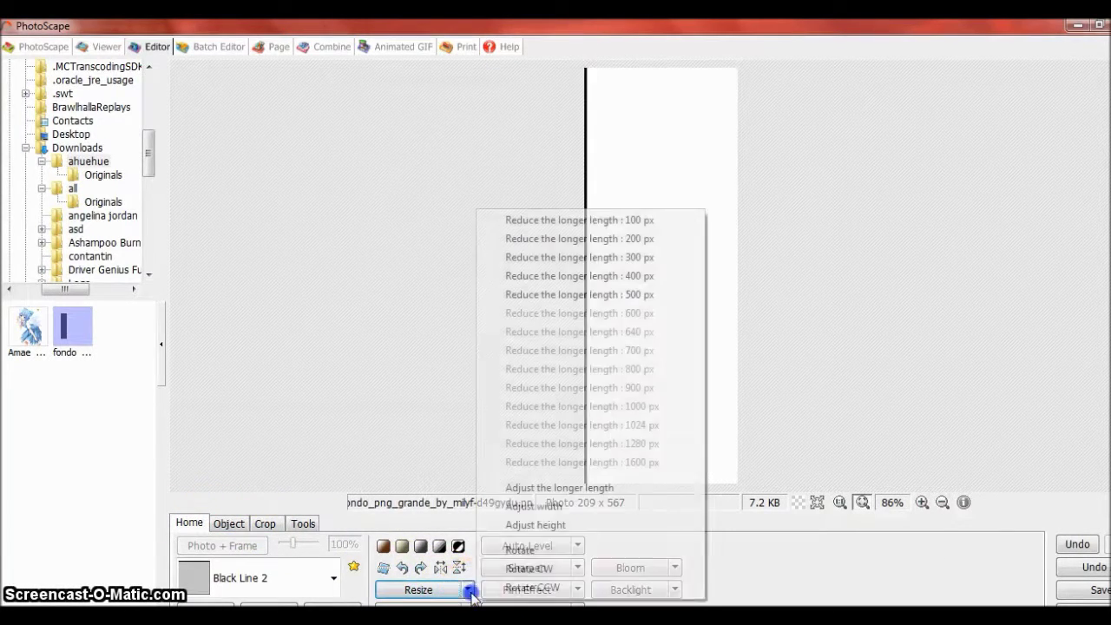
pyautogui.click(520, 488)
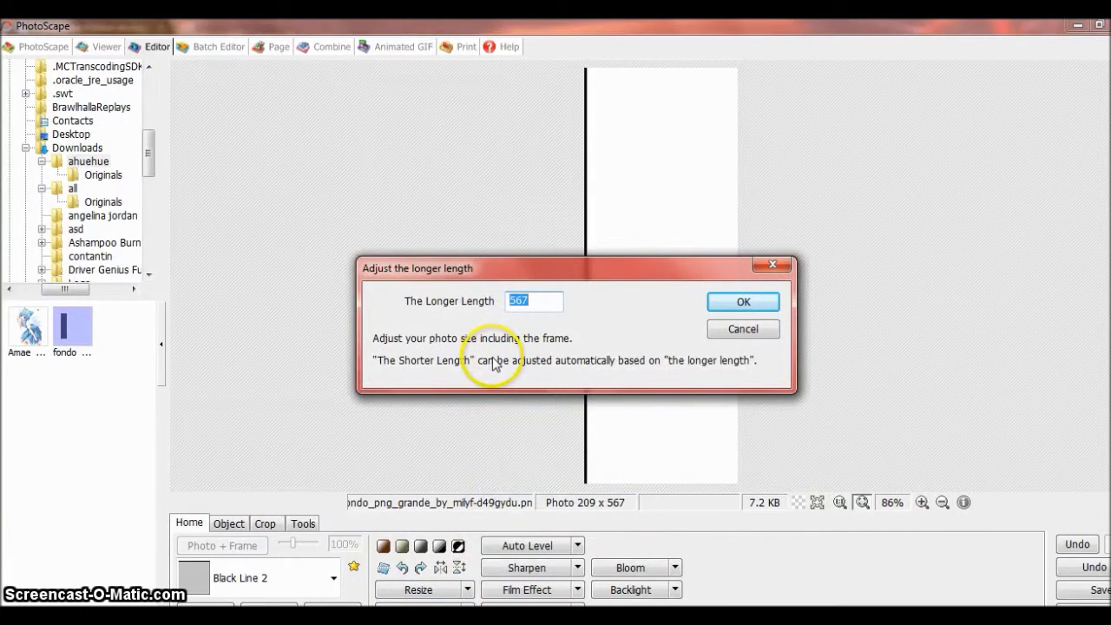
pyautogui.write('770')
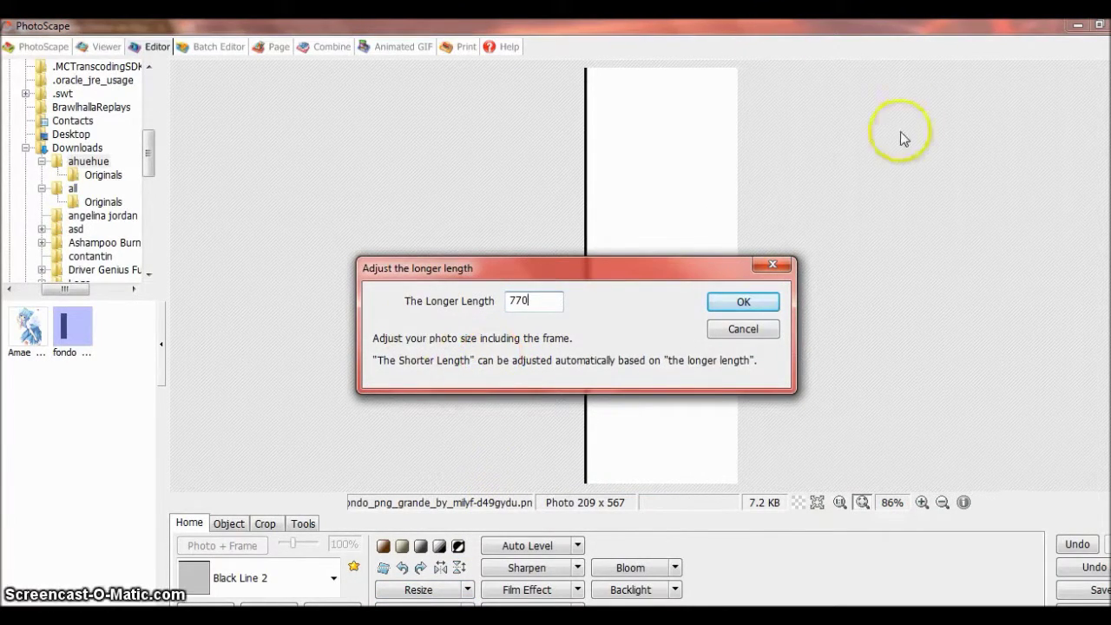
pyautogui.click(748, 300)
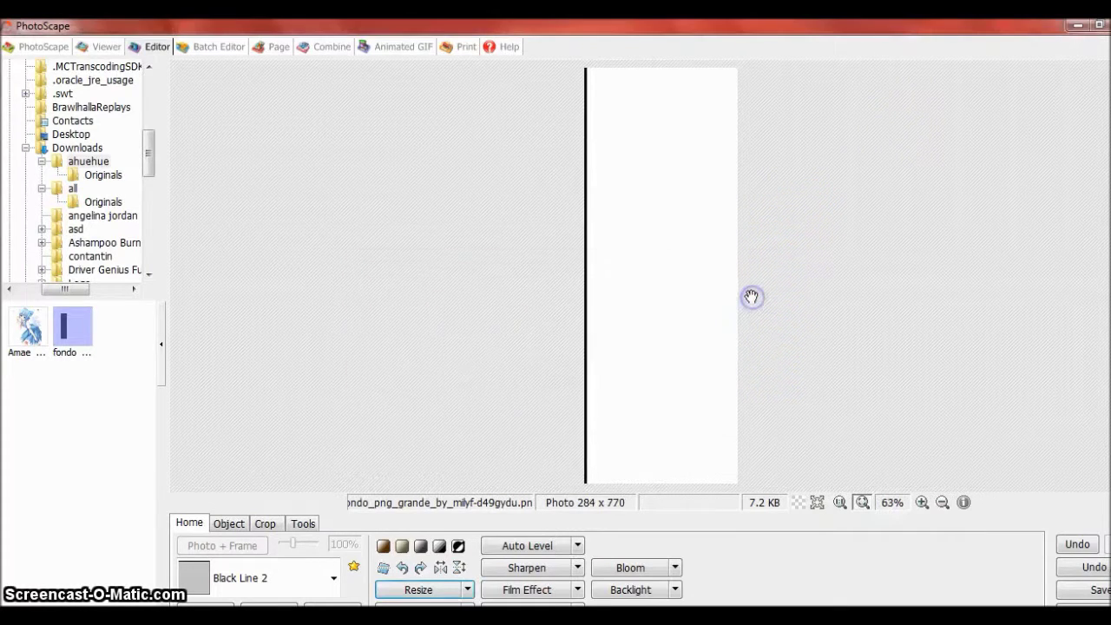
pyautogui.click(666, 335)
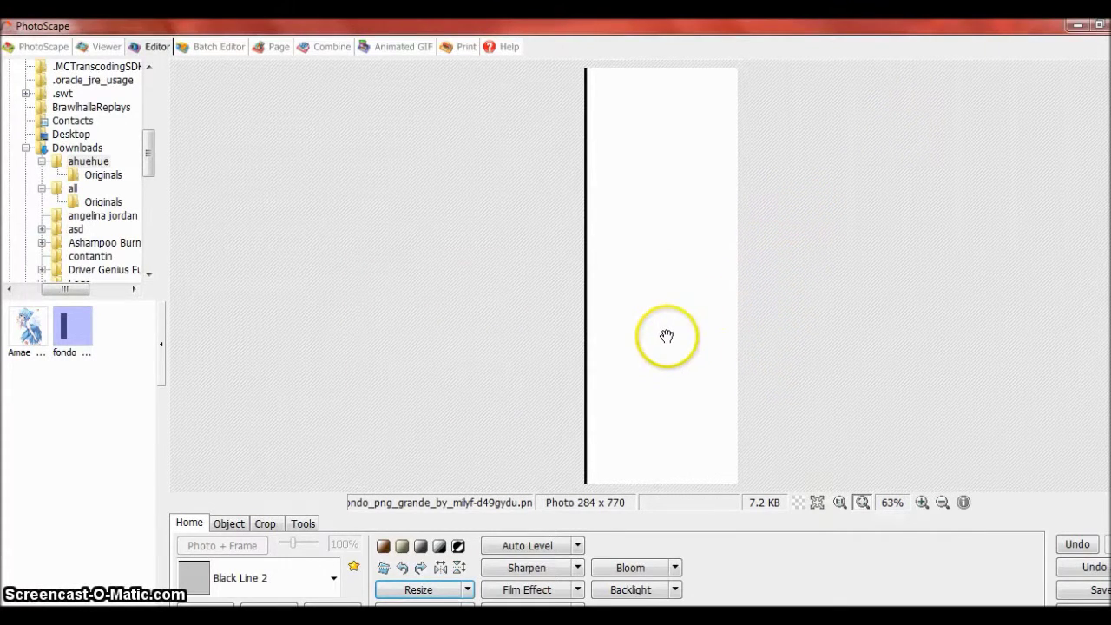
# Step: Save the resized strip and flip it horizontally so the black line is on the right
pyautogui.click(41, 343)
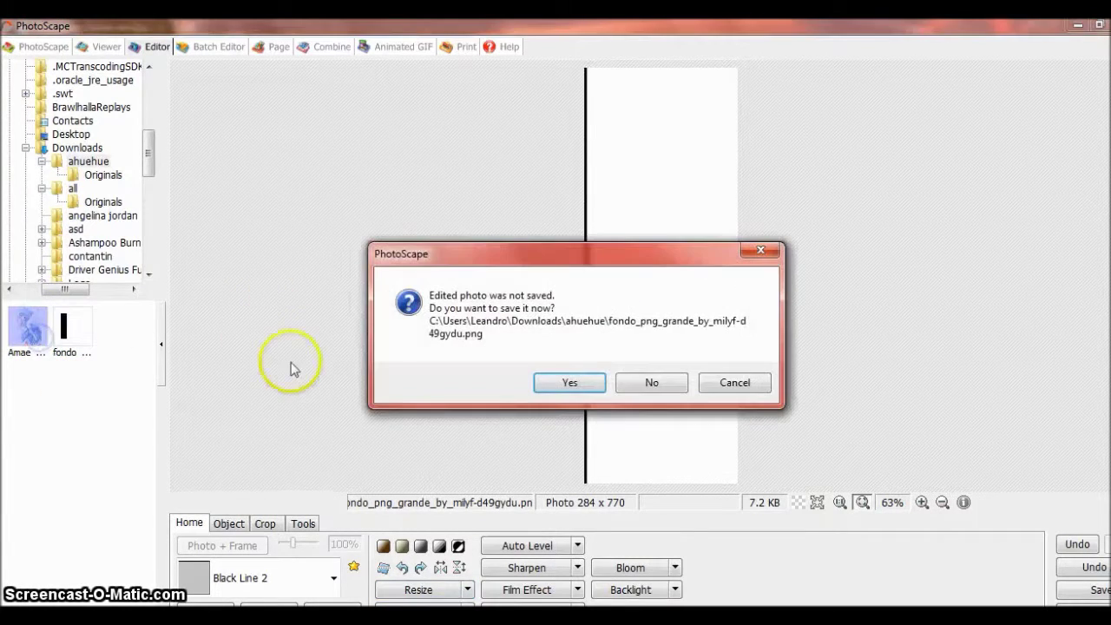
pyautogui.click(548, 390)
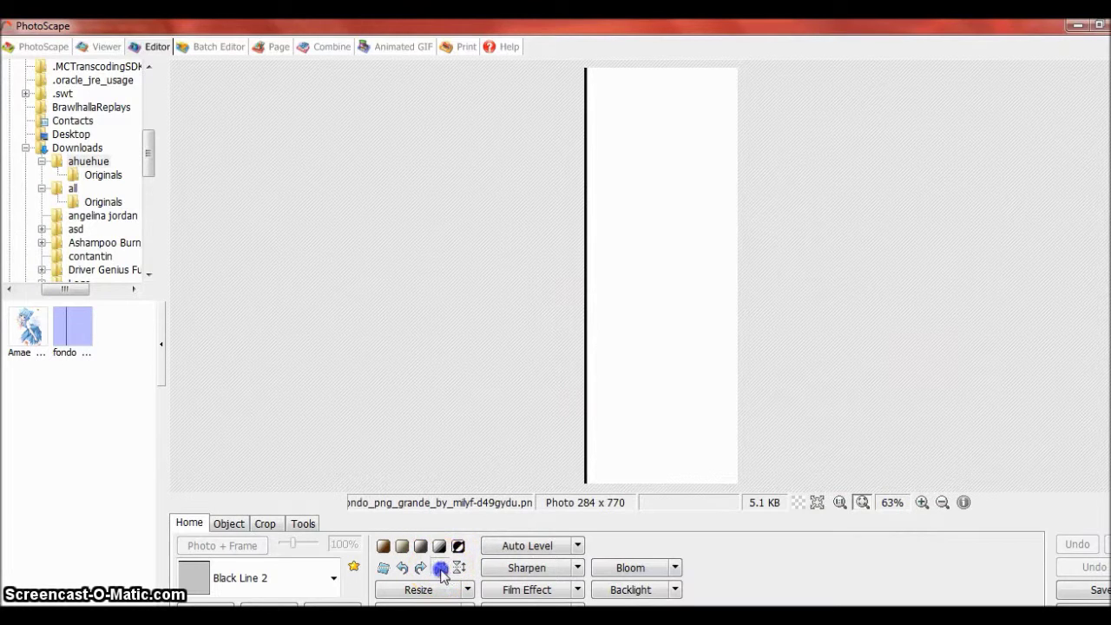
pyautogui.click(439, 567)
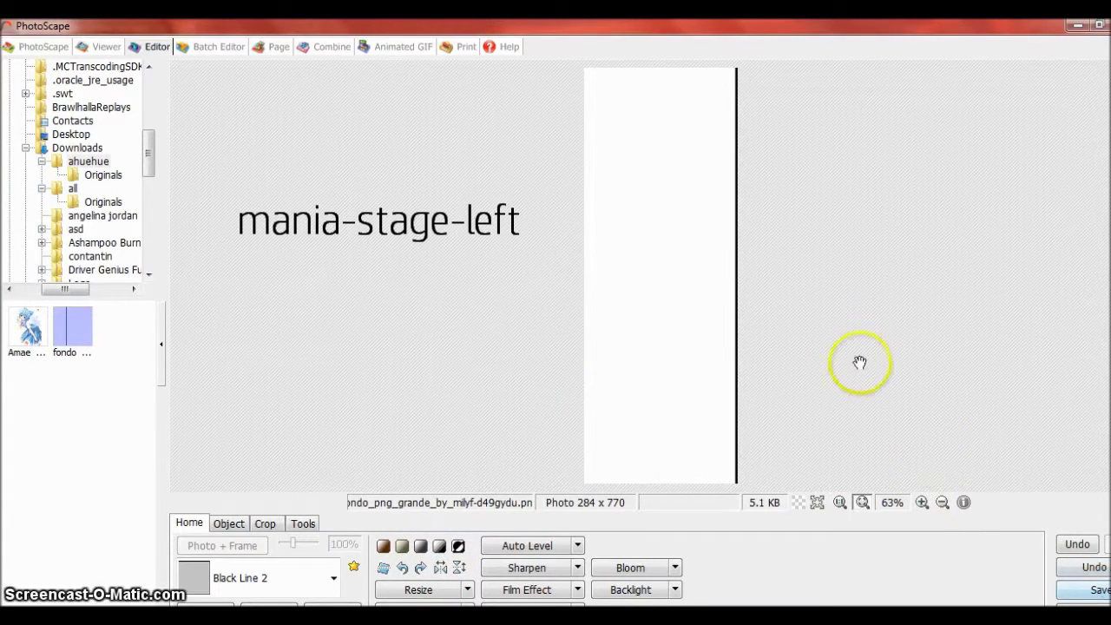
# Step: Insert the Amae_Koromo image onto the strip as a photo object
pyautogui.click(219, 525)
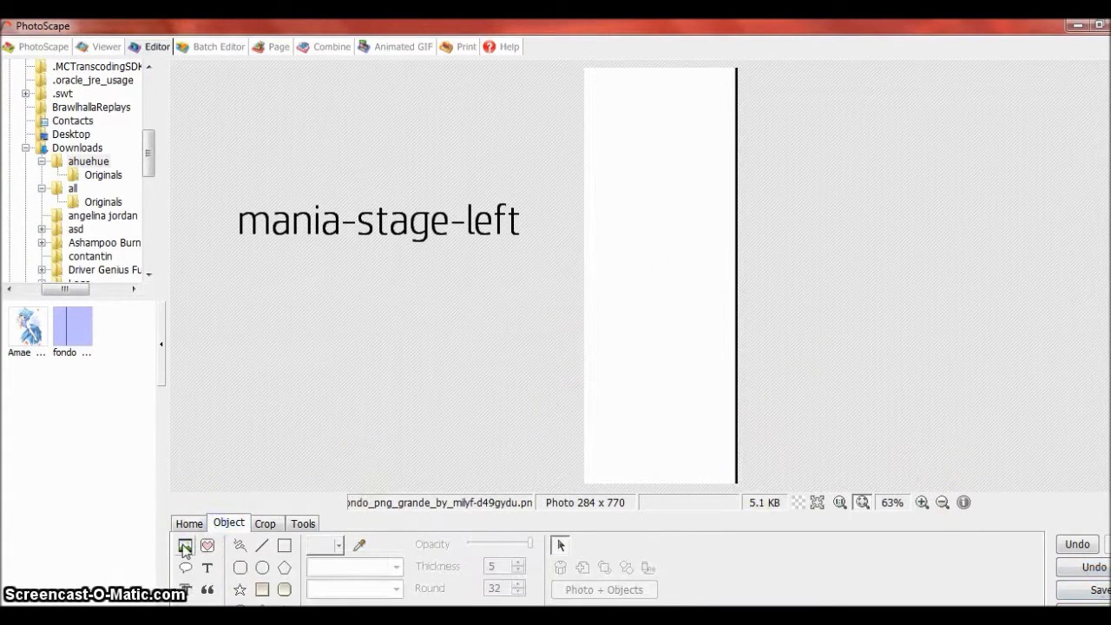
pyautogui.click(185, 546)
pyautogui.click(228, 523)
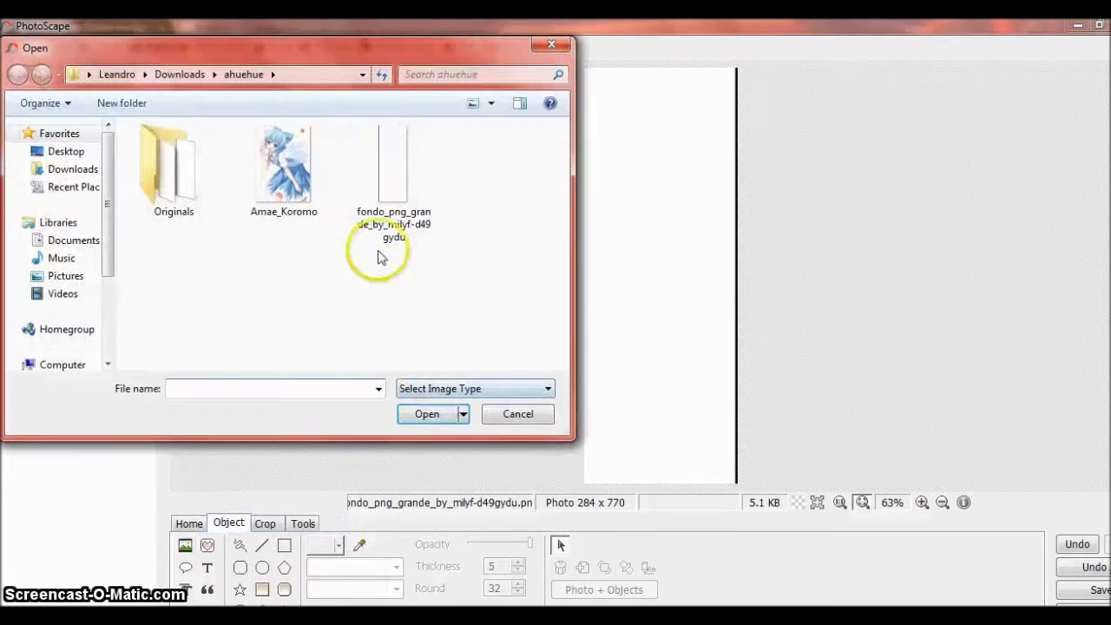
pyautogui.doubleClick(322, 204)
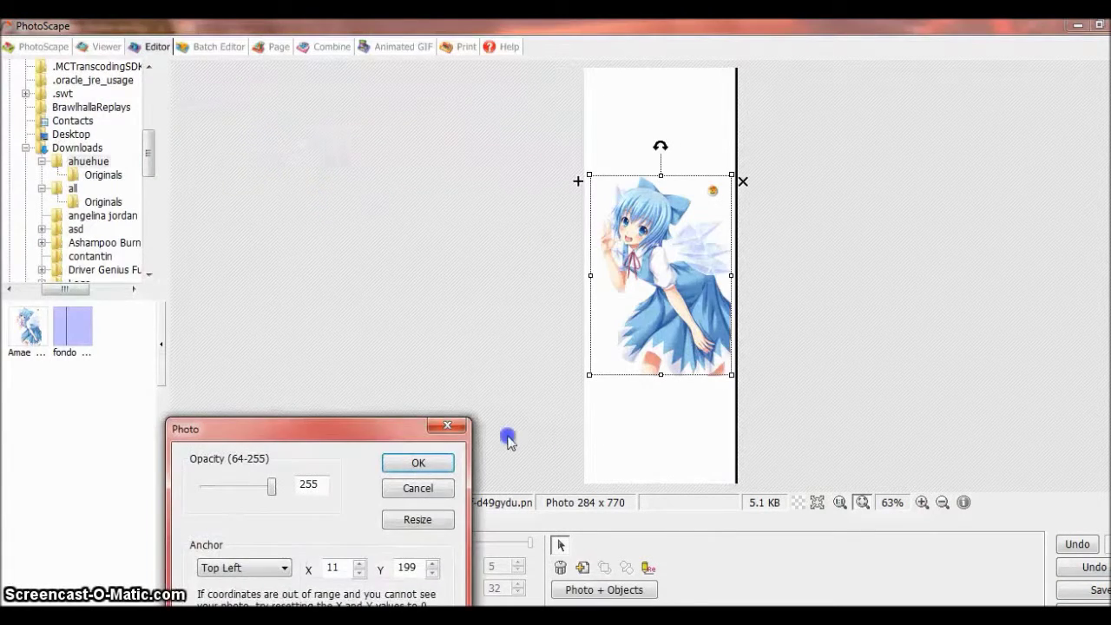
pyautogui.click(419, 463)
# Step: Move the character to the bottom, tilt it clockwise and enlarge it beside the black line
pyautogui.moveTo(711, 224); pyautogui.dragTo(678, 394)
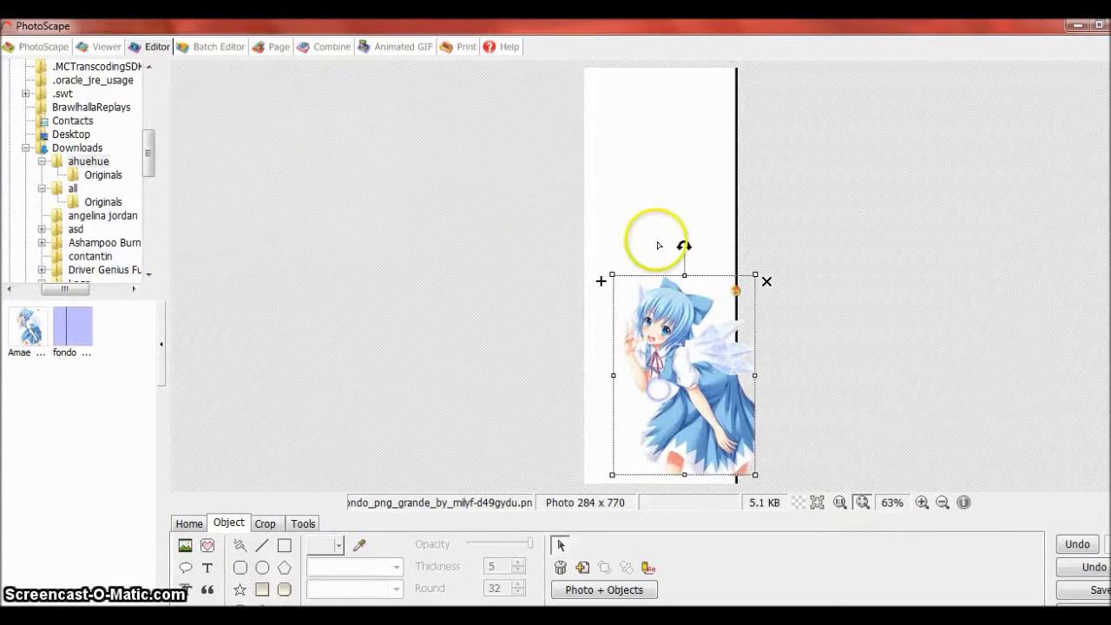
pyautogui.moveTo(682, 243); pyautogui.dragTo(647, 261)
pyautogui.moveTo(685, 380); pyautogui.dragTo(675, 366)
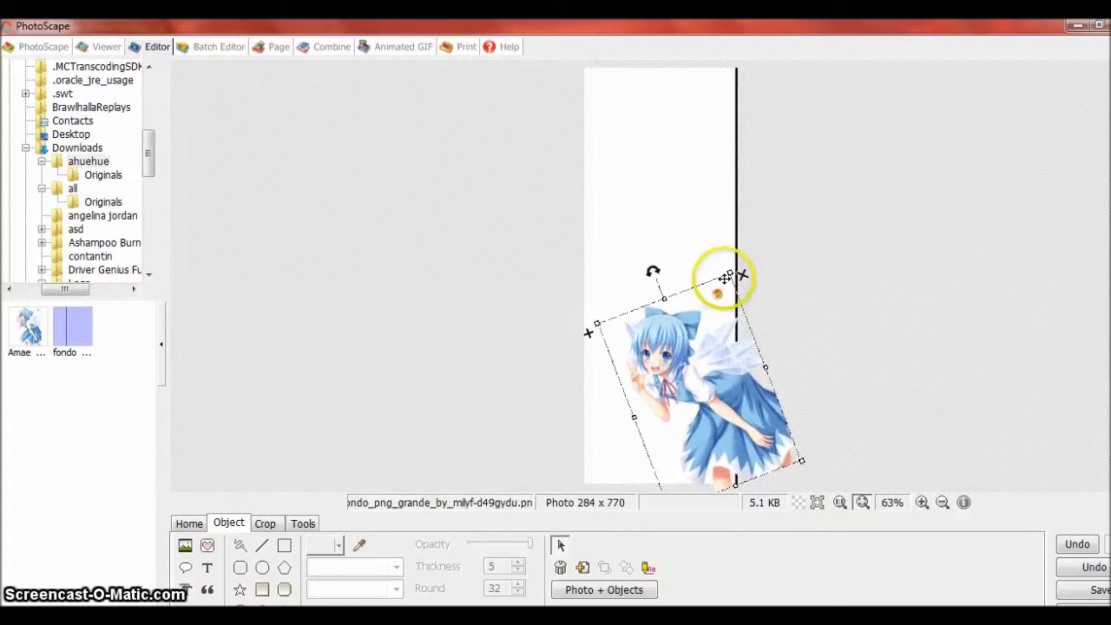
pyautogui.moveTo(727, 274); pyautogui.dragTo(712, 346)
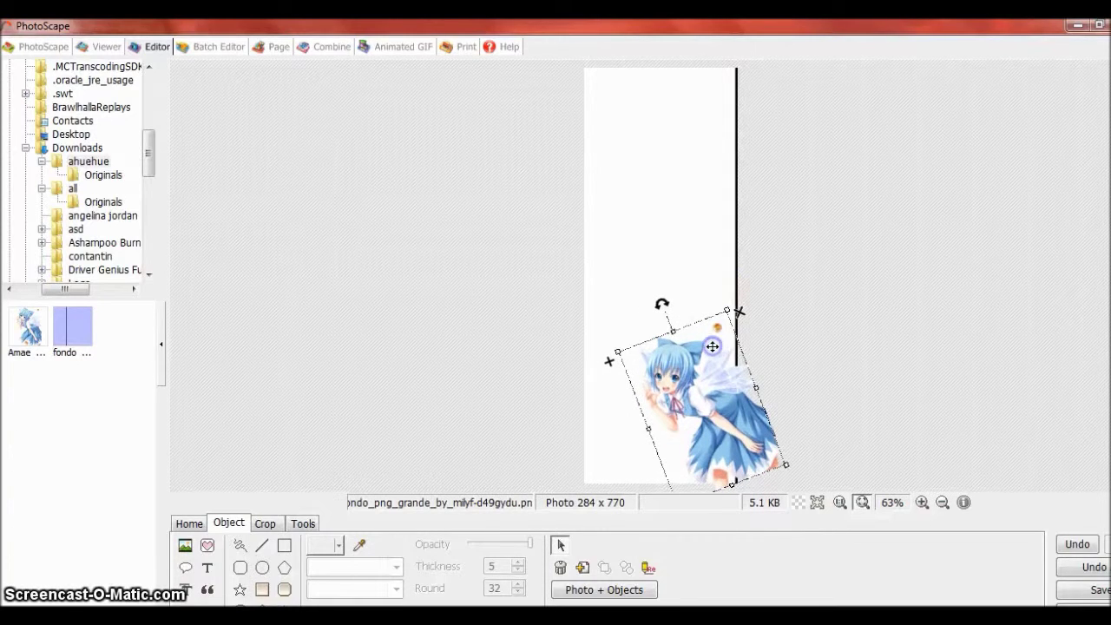
pyautogui.click(372, 357)
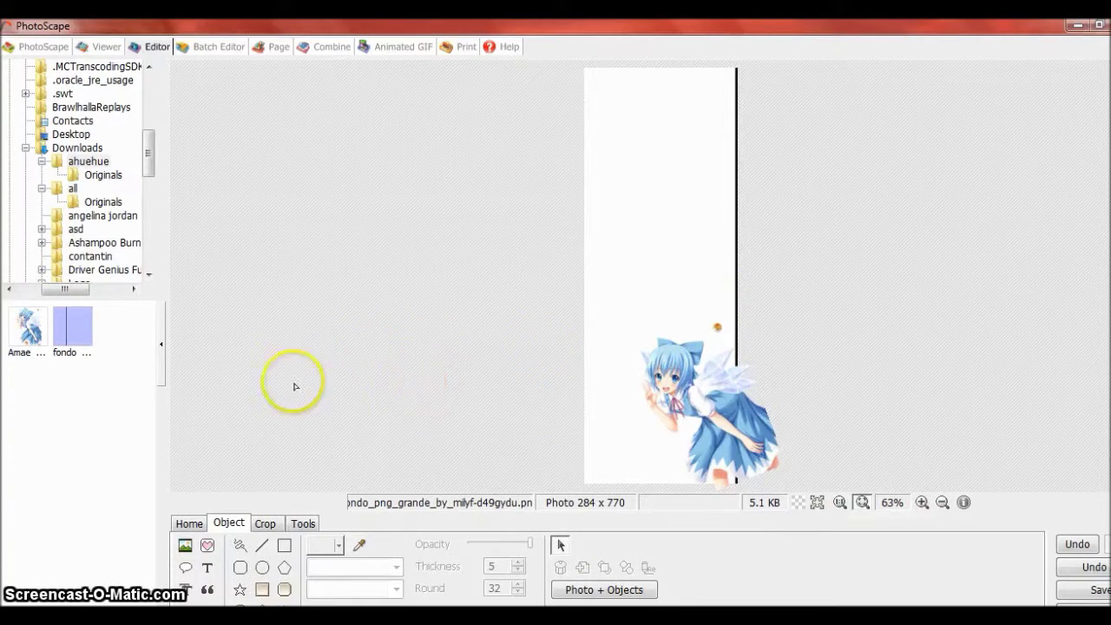
# Step: Save the combined strip without enlarging, then reopen it
pyautogui.click(32, 332)
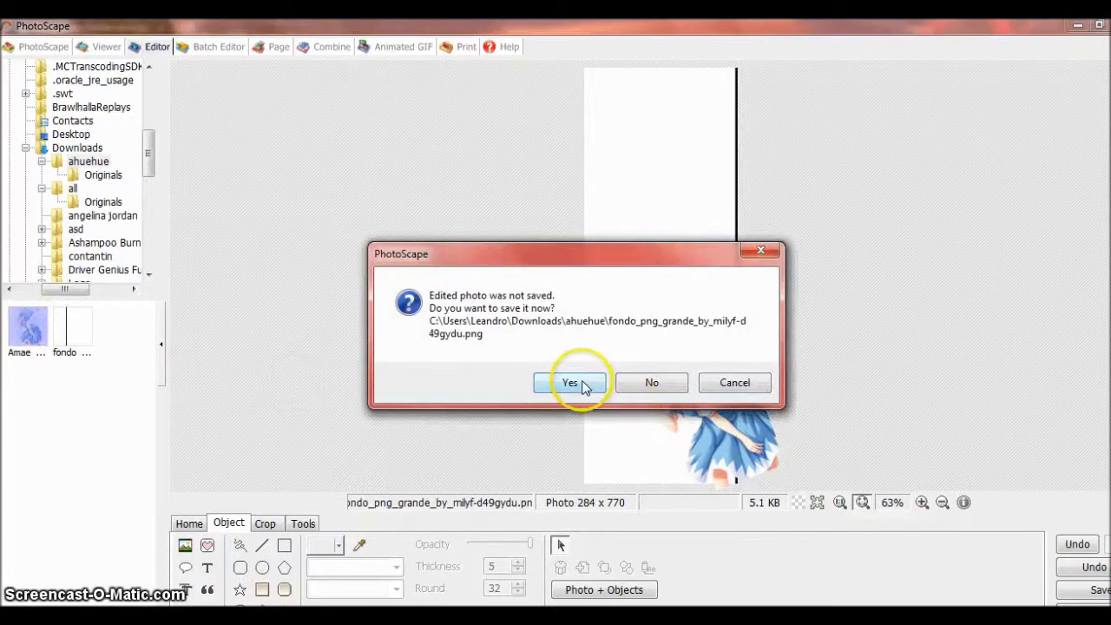
pyautogui.click(584, 387)
pyautogui.click(563, 377)
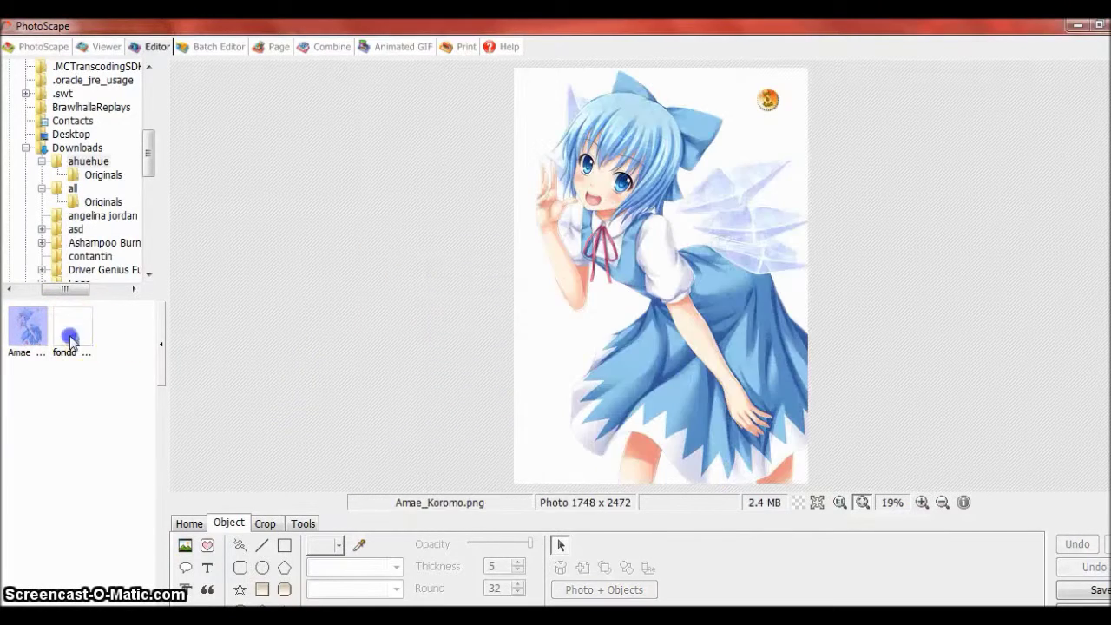
pyautogui.click(71, 341)
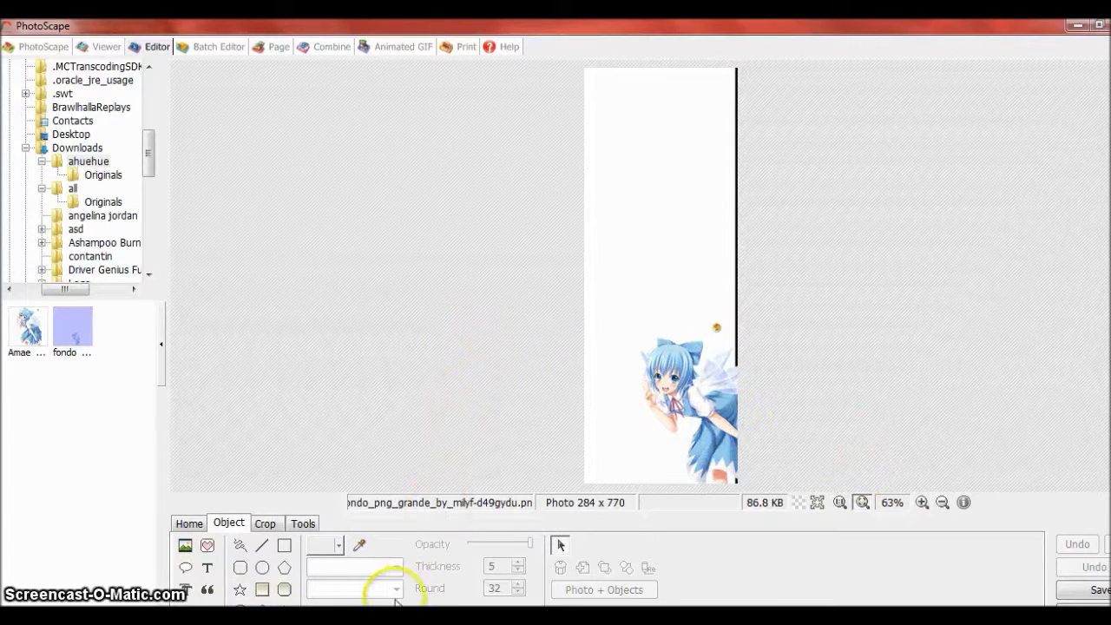
# Step: Rename the edited strip file to mania-stage-left in the ahuehue folder
pyautogui.click(293, 533)
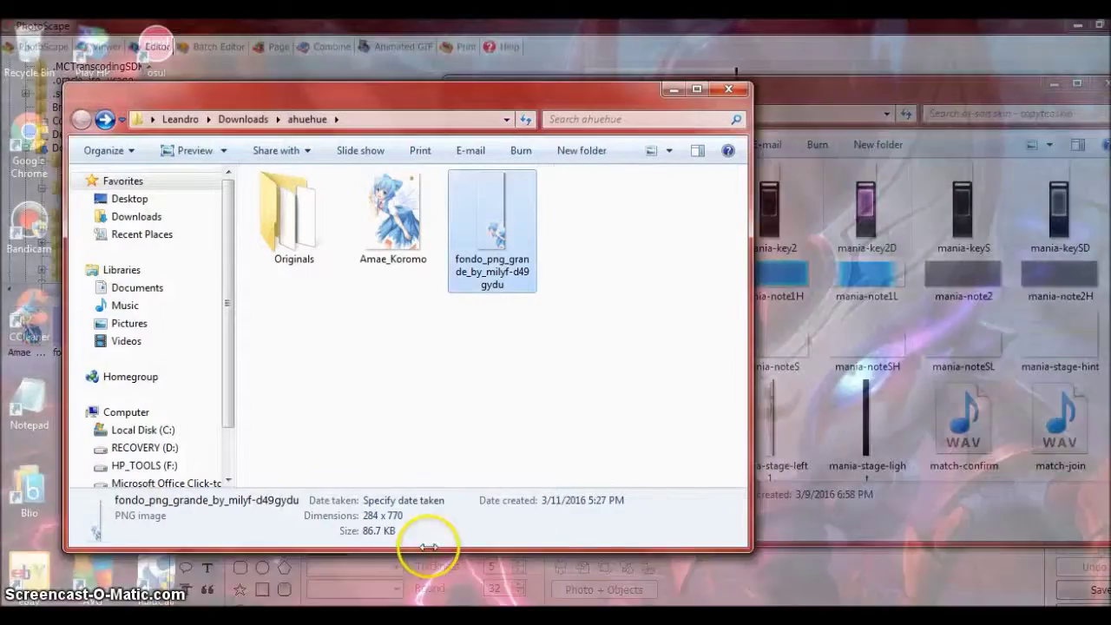
pyautogui.click(422, 521)
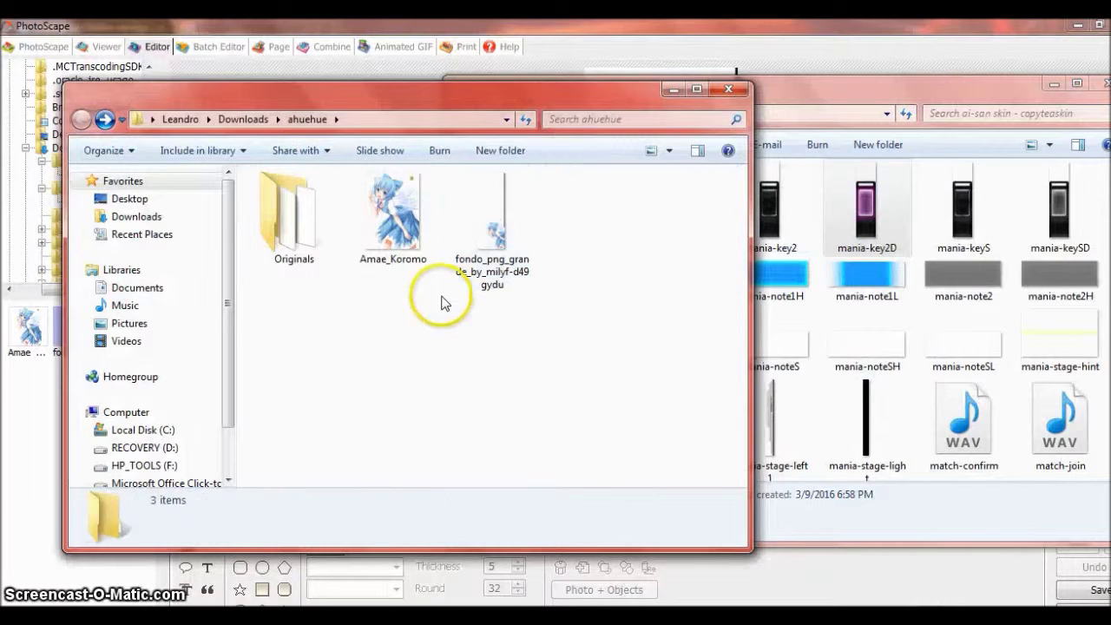
pyautogui.click(455, 230)
pyautogui.rightClick(466, 214)
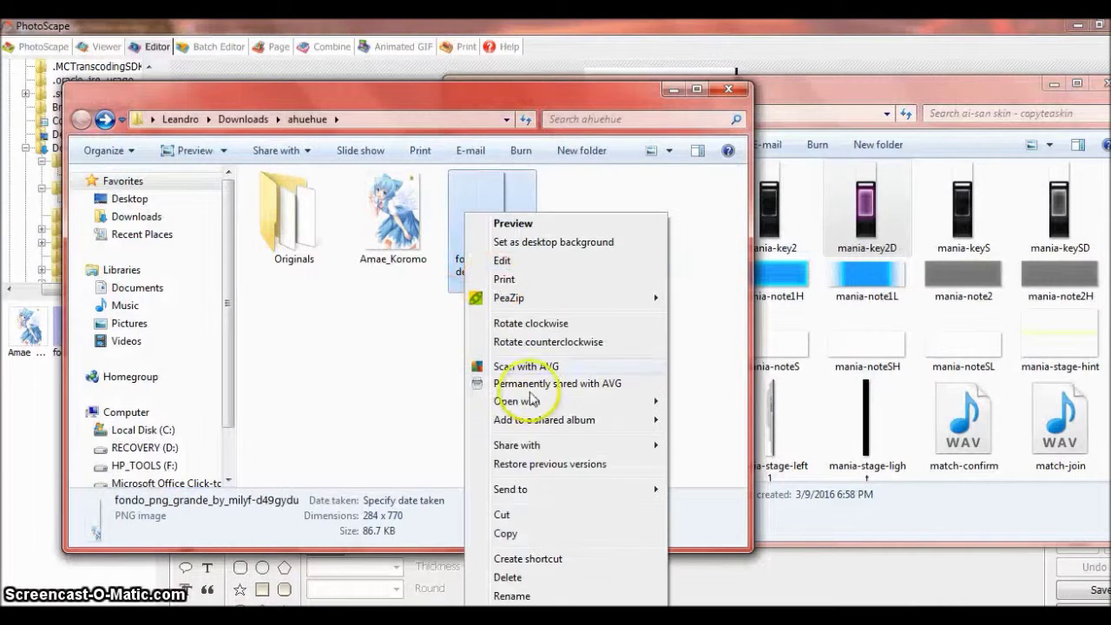
pyautogui.click(511, 595)
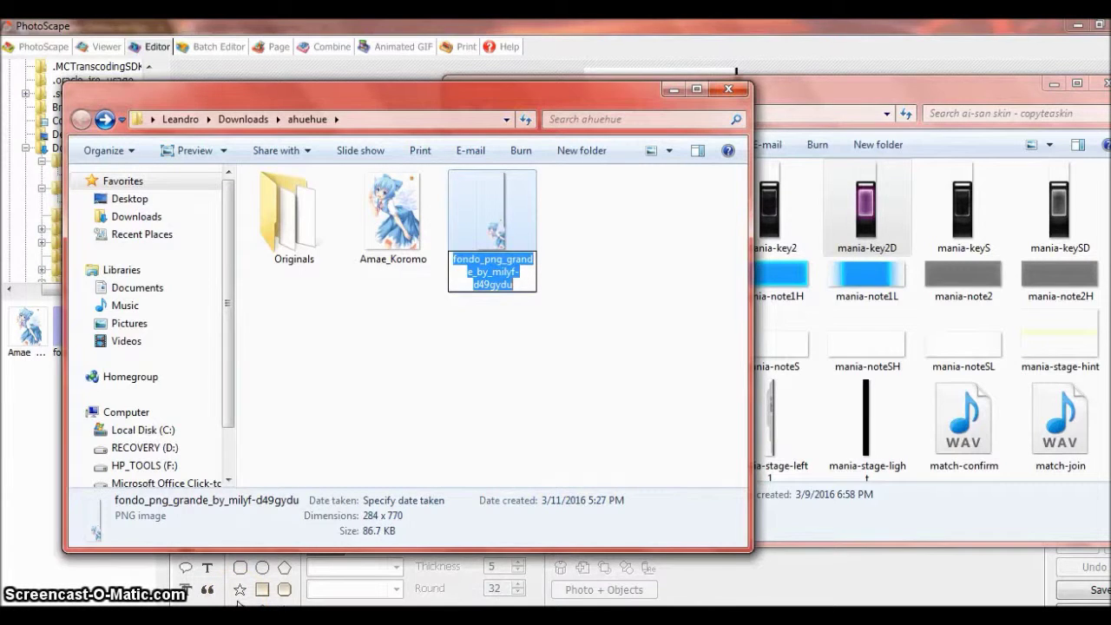
pyautogui.write('mania-stage-')
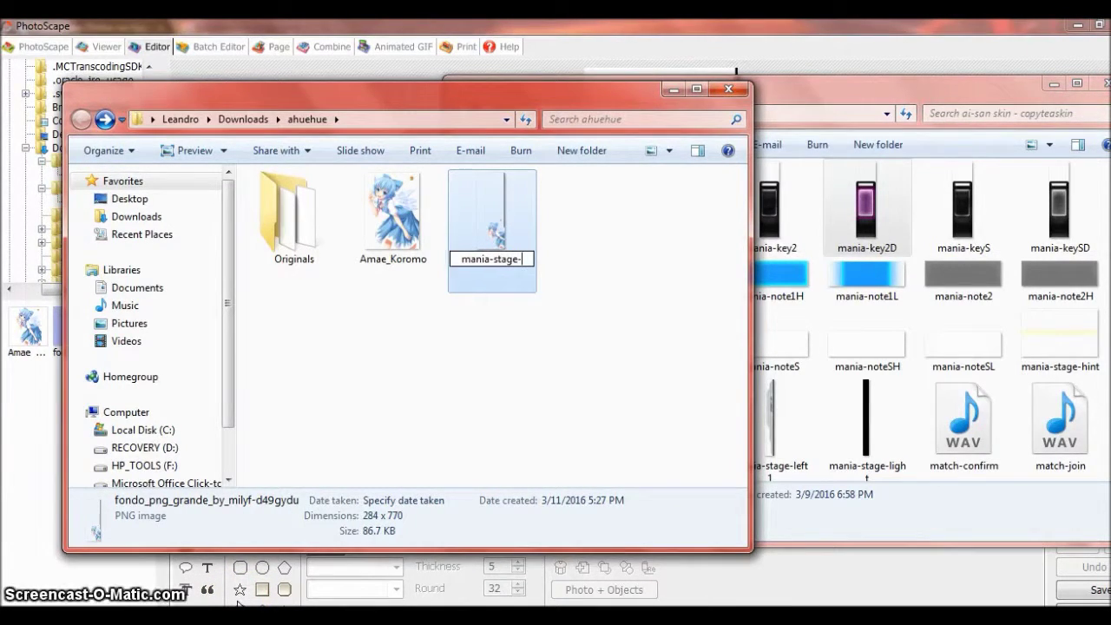
pyautogui.write('left')
pyautogui.press('Return')
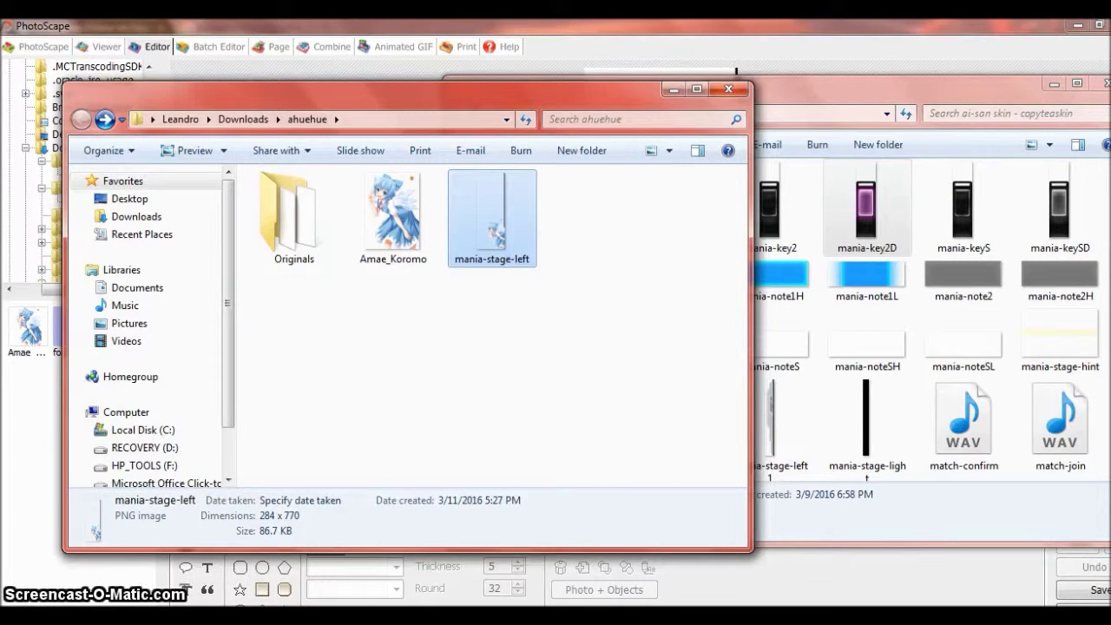
# Step: Copy mania-stage-left into the osu! skin folder, replacing the existing file
pyautogui.rightClick(517, 254)
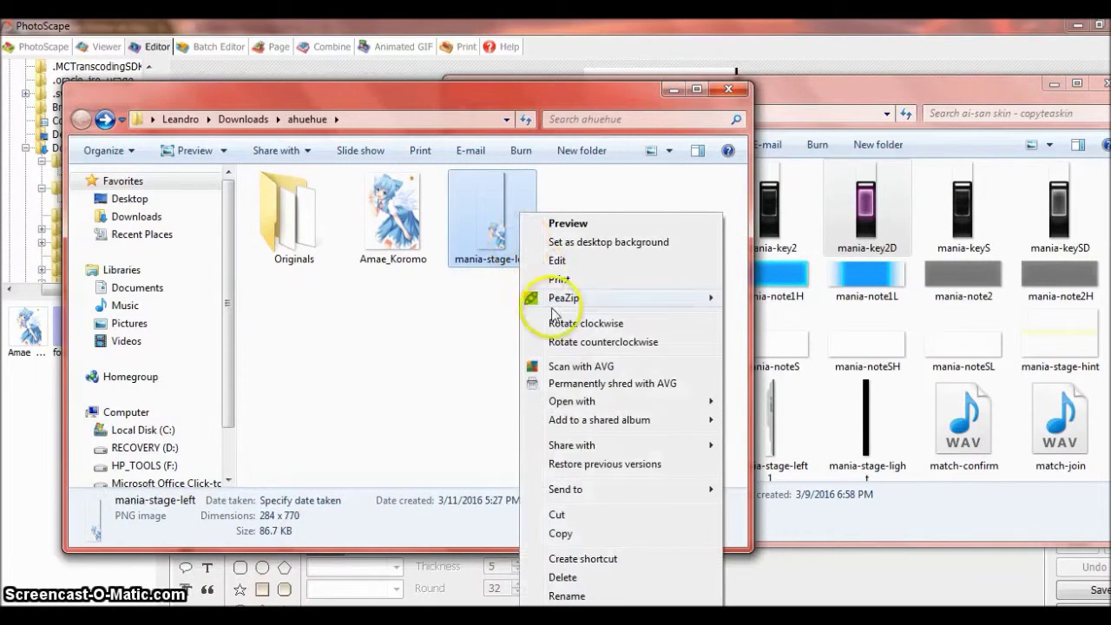
pyautogui.click(605, 533)
pyautogui.click(753, 389)
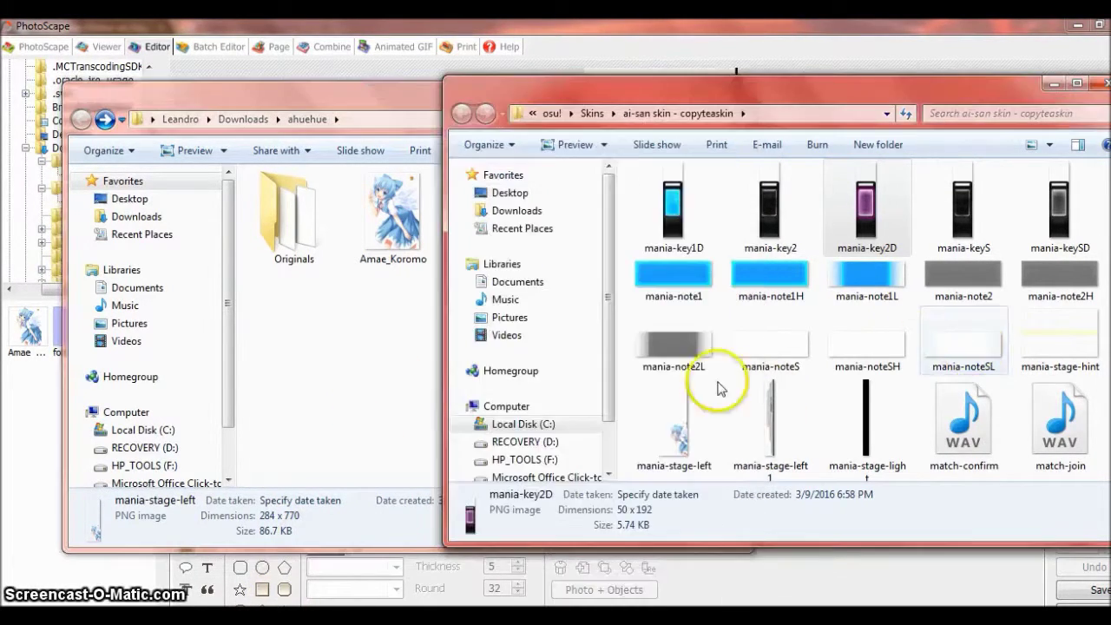
pyautogui.rightClick(627, 409)
pyautogui.click(628, 417)
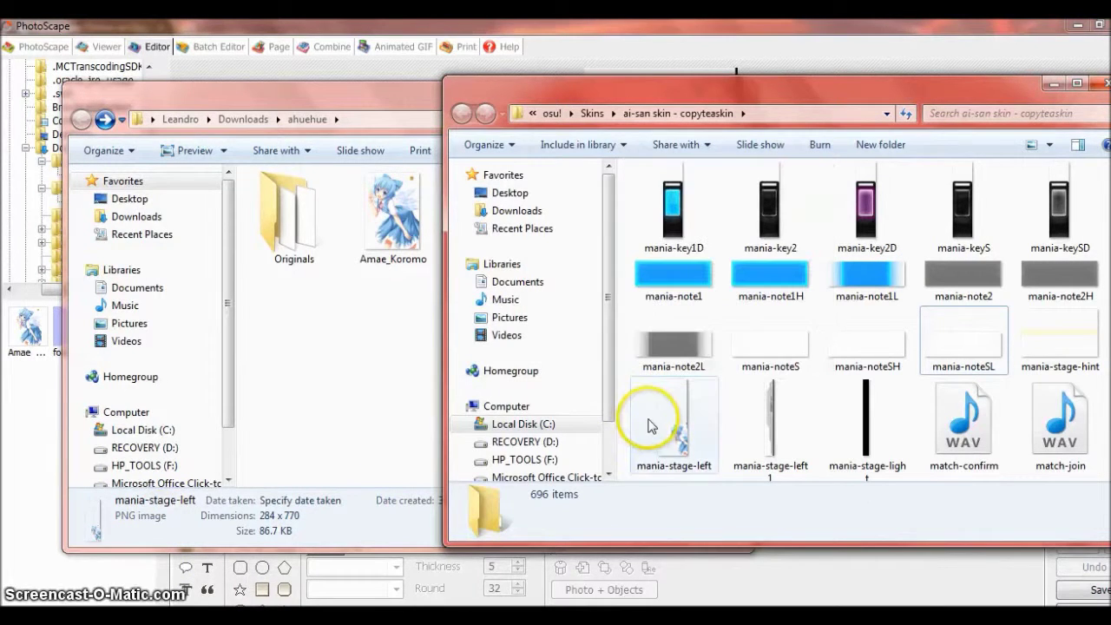
pyautogui.rightClick(628, 417)
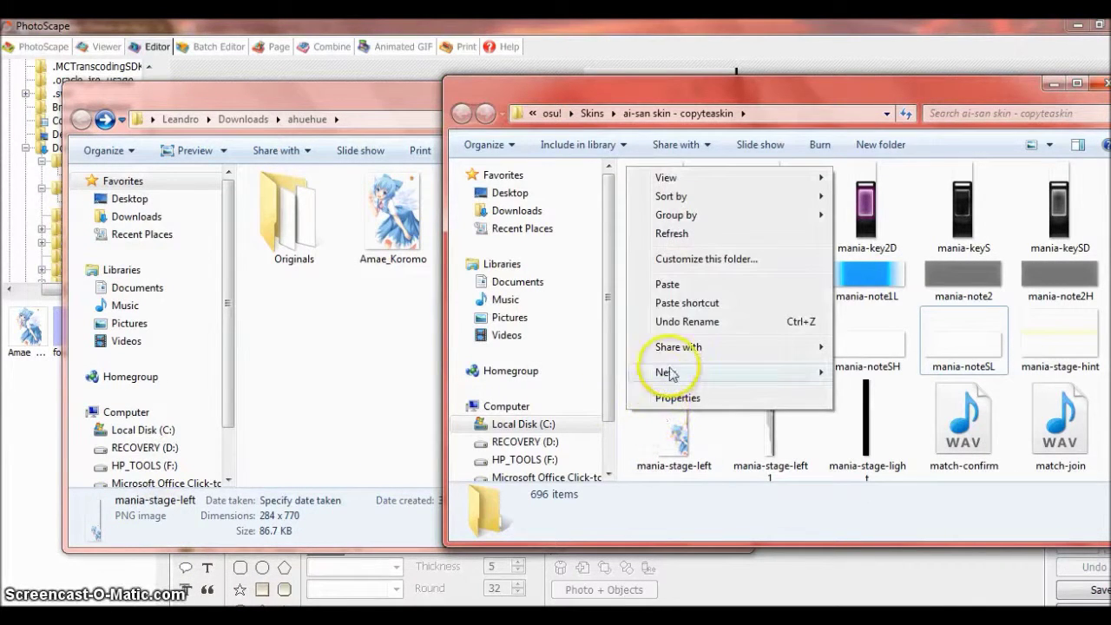
pyautogui.click(685, 286)
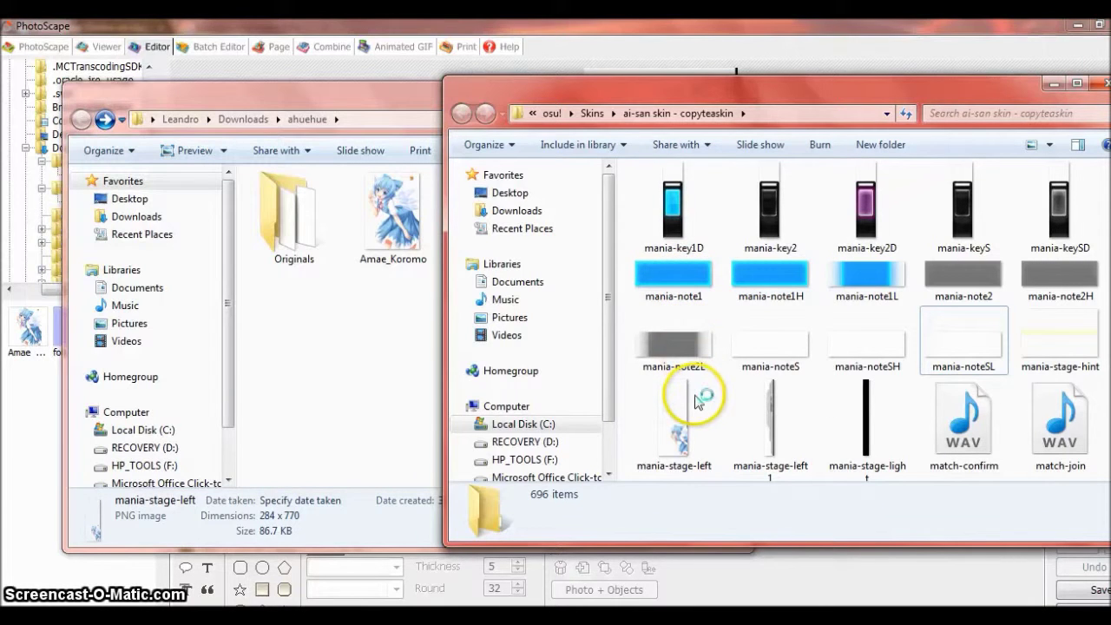
pyautogui.click(665, 291)
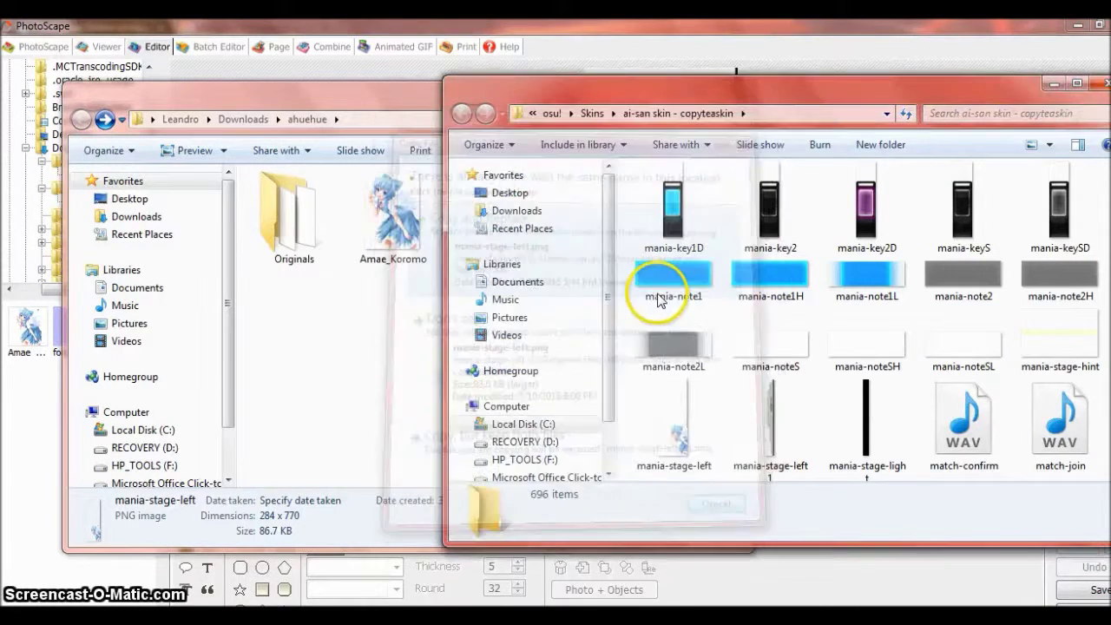
pyautogui.click(657, 399)
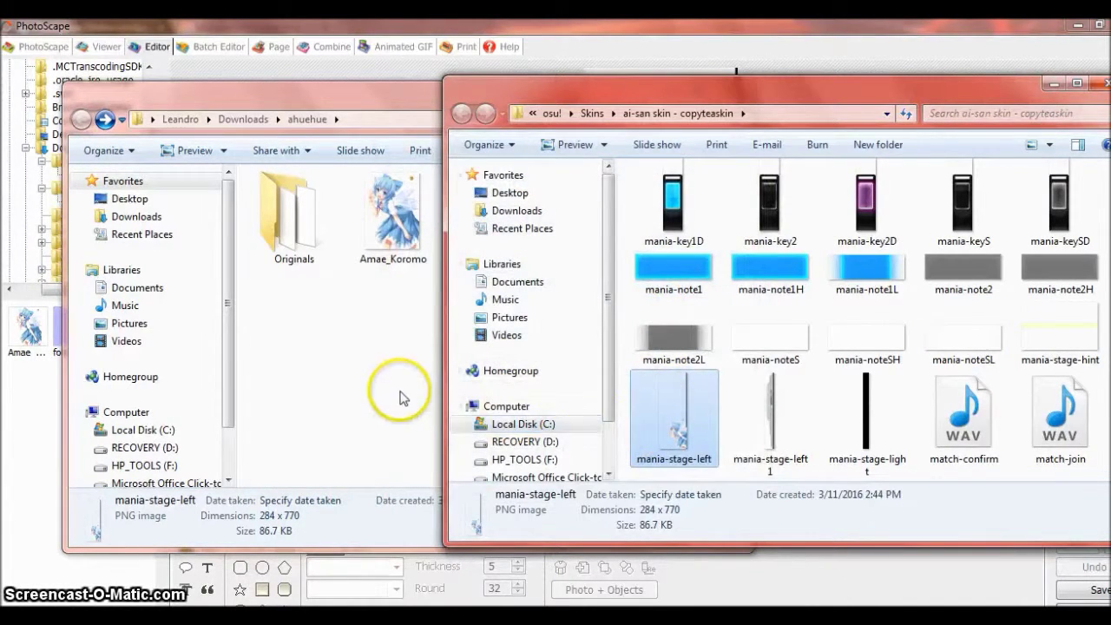
# Step: Paste a copy of the image into the ahuehue folder
pyautogui.click(363, 328)
pyautogui.hotkey('ctrl', 'v')
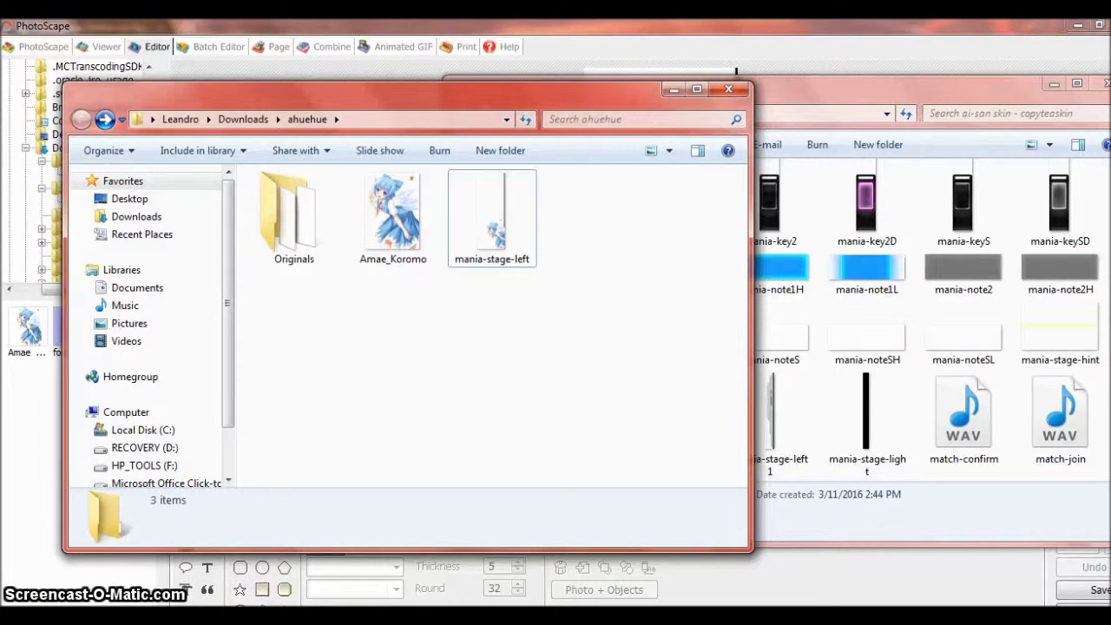
pyautogui.click(809, 81)
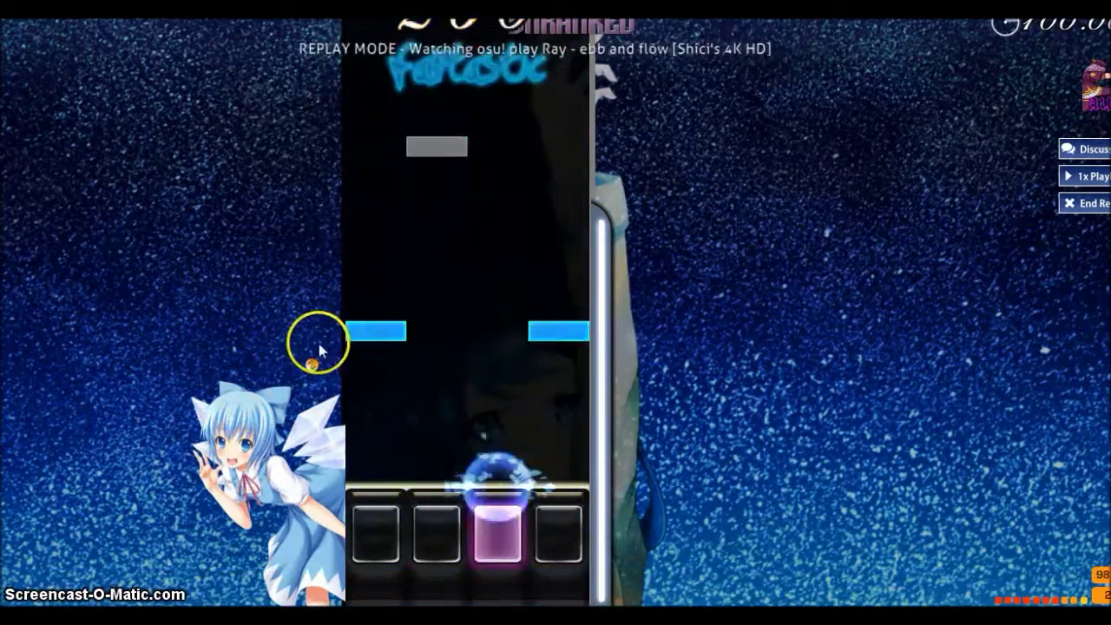
# Step: Watch the osu! mania replay to check the new stage-left image beside the playfield
pyautogui.moveTo(277, 478)
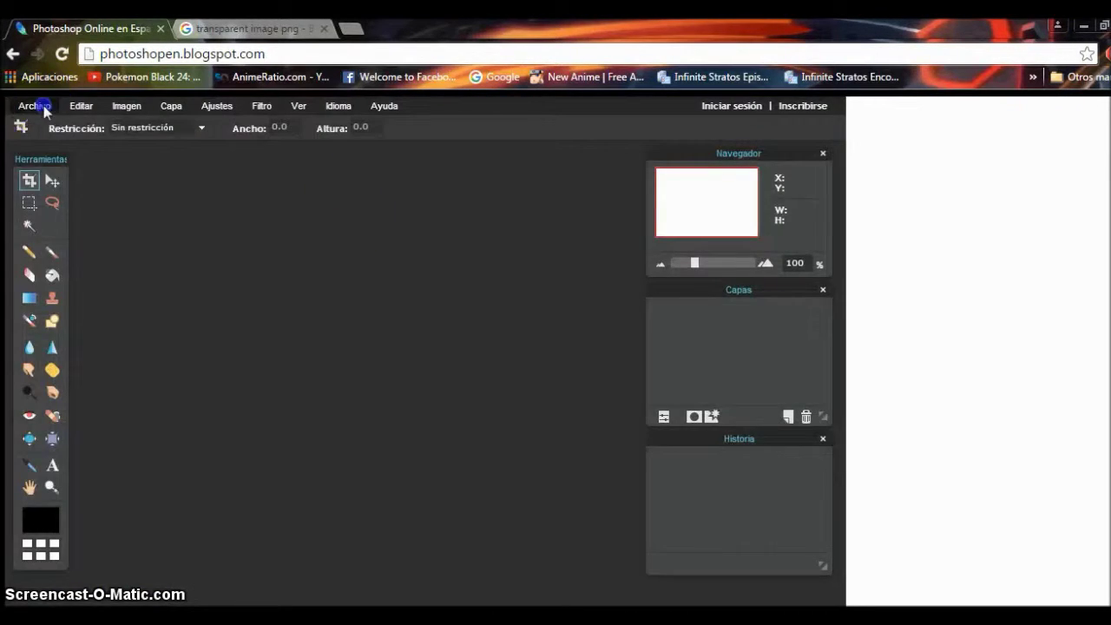
# Step: Open the mania-stage-left image in Photoshop Online
pyautogui.click(33, 106)
pyautogui.click(43, 141)
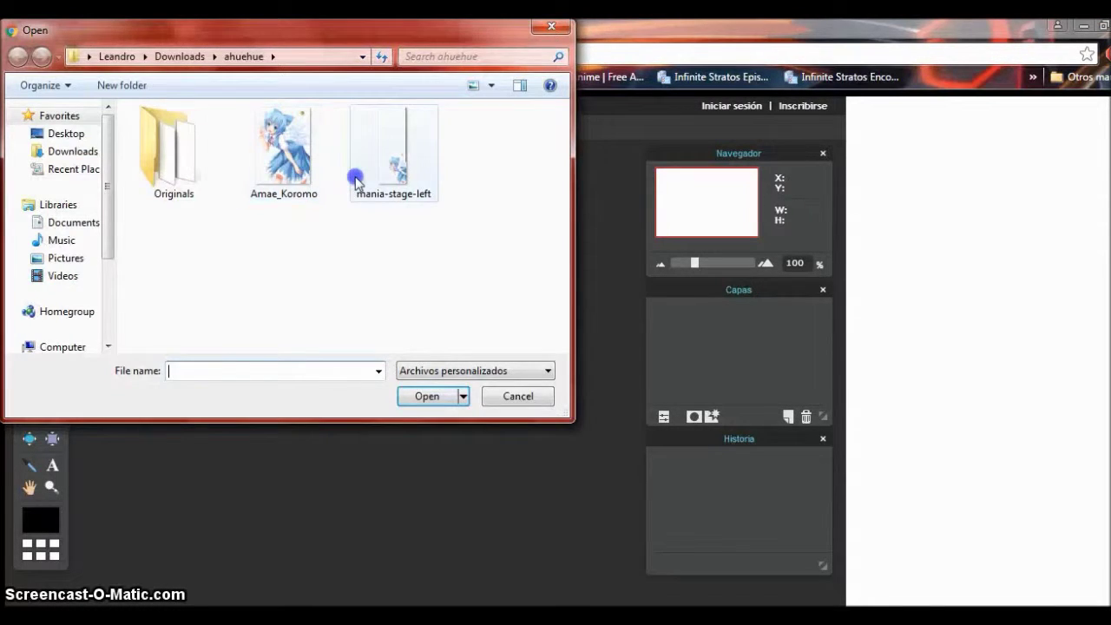
pyautogui.doubleClick(355, 179)
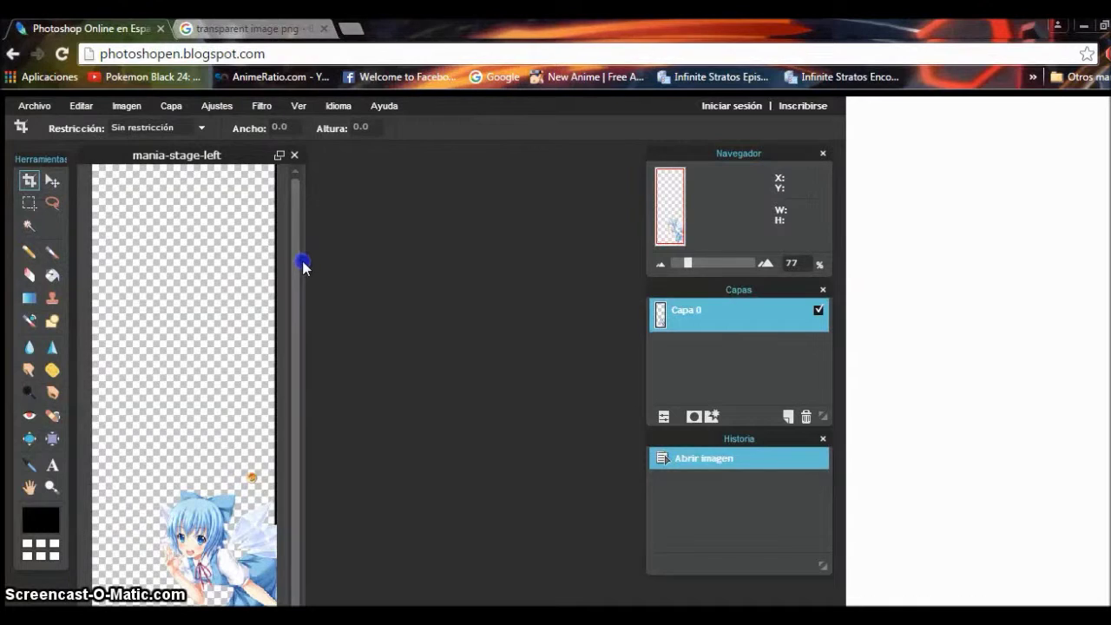
pyautogui.scroll(-1, 469, 347)
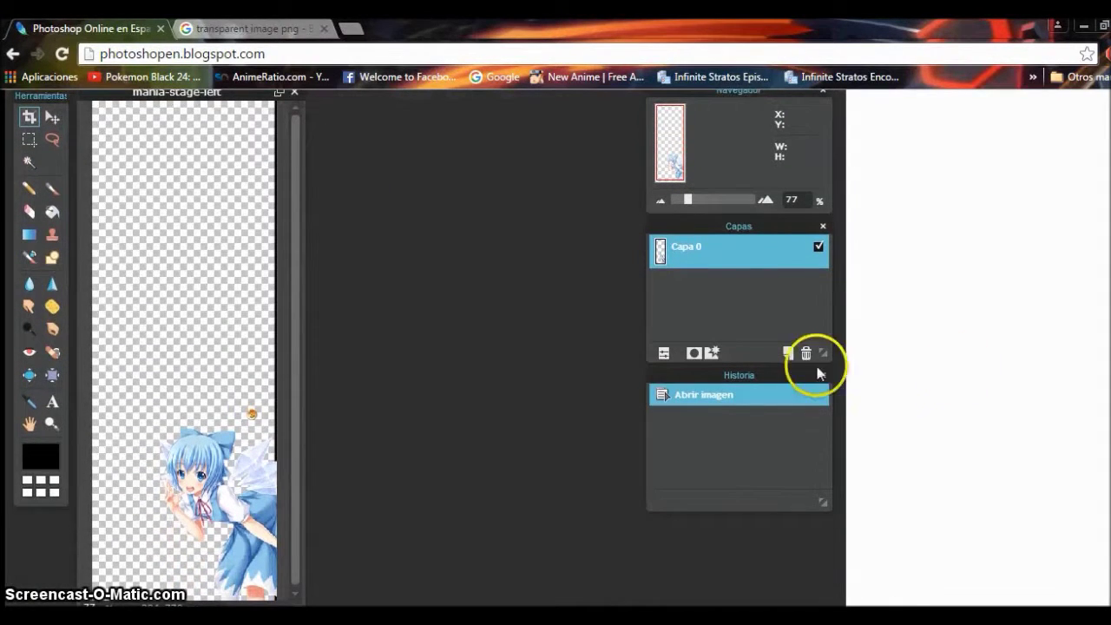
# Step: In layer styles, try a lower-opacity drop shadow and an inner shadow, then turn both off
pyautogui.click(710, 352)
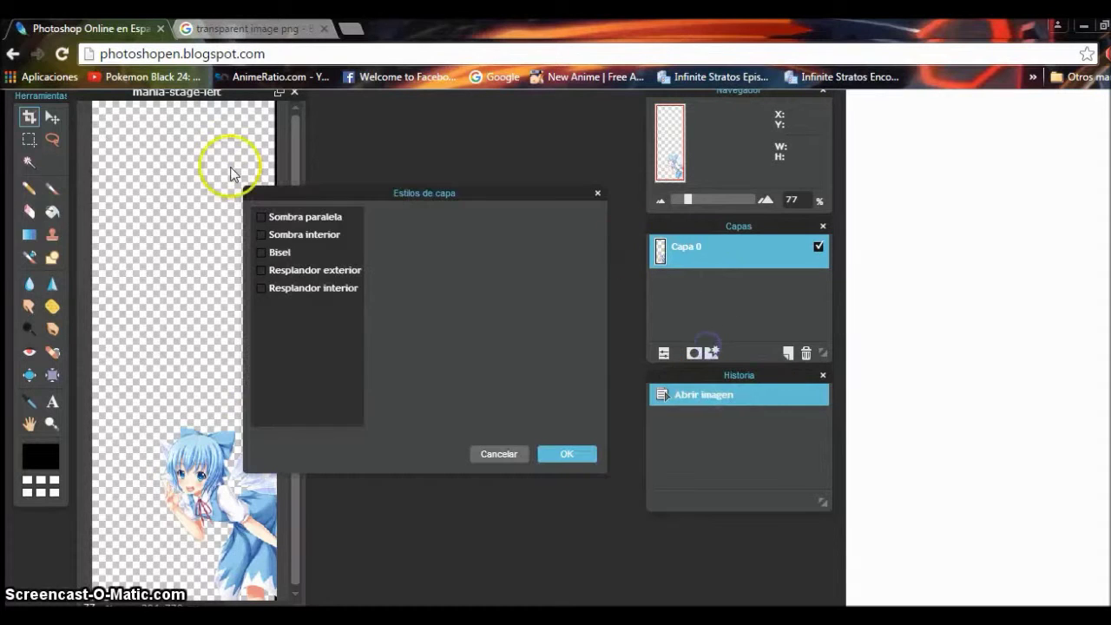
pyautogui.click(315, 216)
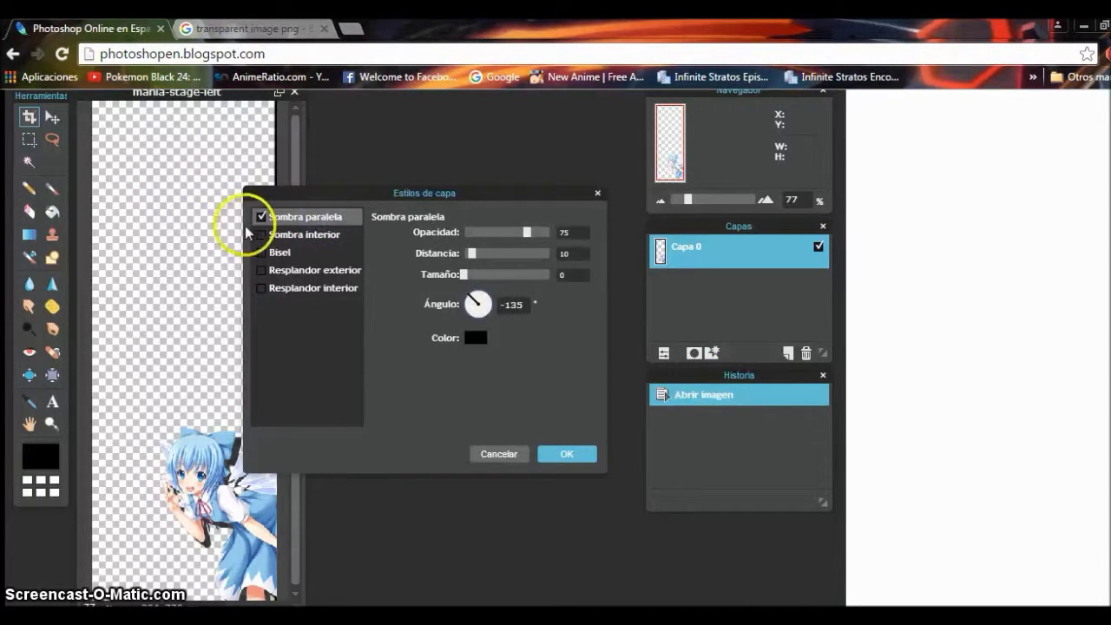
pyautogui.click(339, 200)
pyautogui.moveTo(424, 195); pyautogui.dragTo(508, 168)
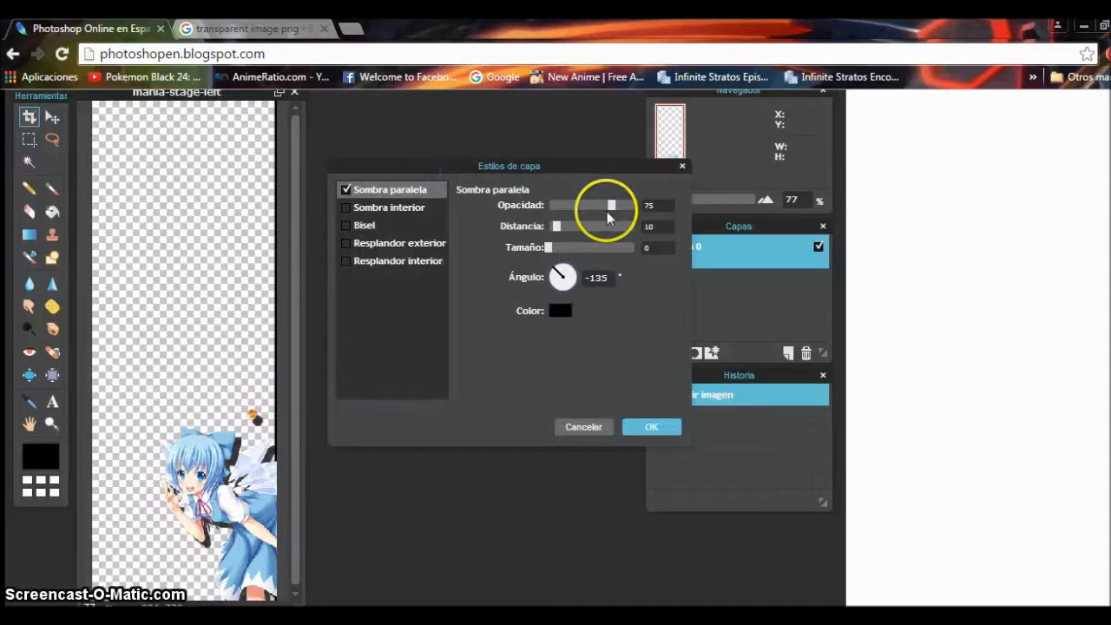
pyautogui.moveTo(628, 213); pyautogui.dragTo(580, 203)
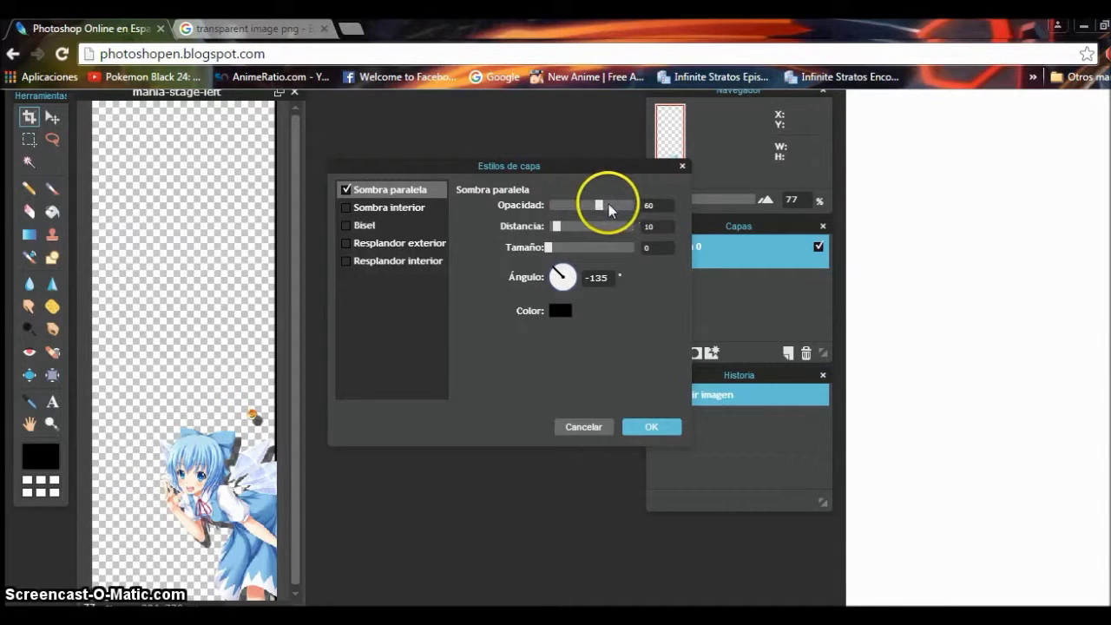
pyautogui.moveTo(600, 203)
pyautogui.mouseDown()
pyautogui.moveTo(584, 203)
pyautogui.moveTo(598, 206)
pyautogui.mouseUp()
pyautogui.click(346, 191)
pyautogui.click(347, 209)
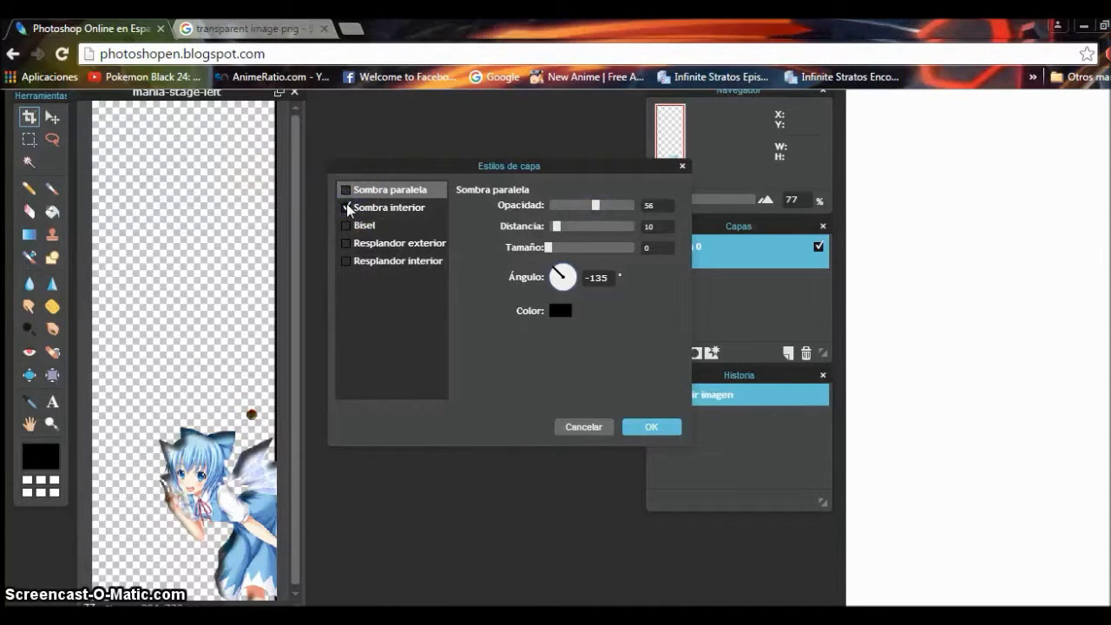
pyautogui.click(372, 209)
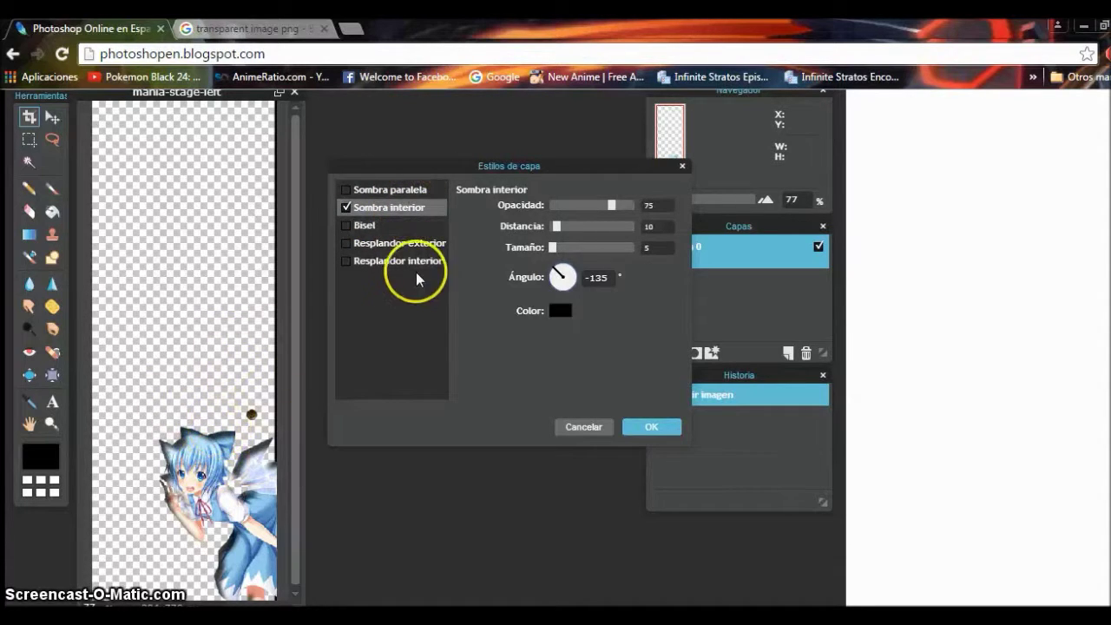
pyautogui.click(347, 209)
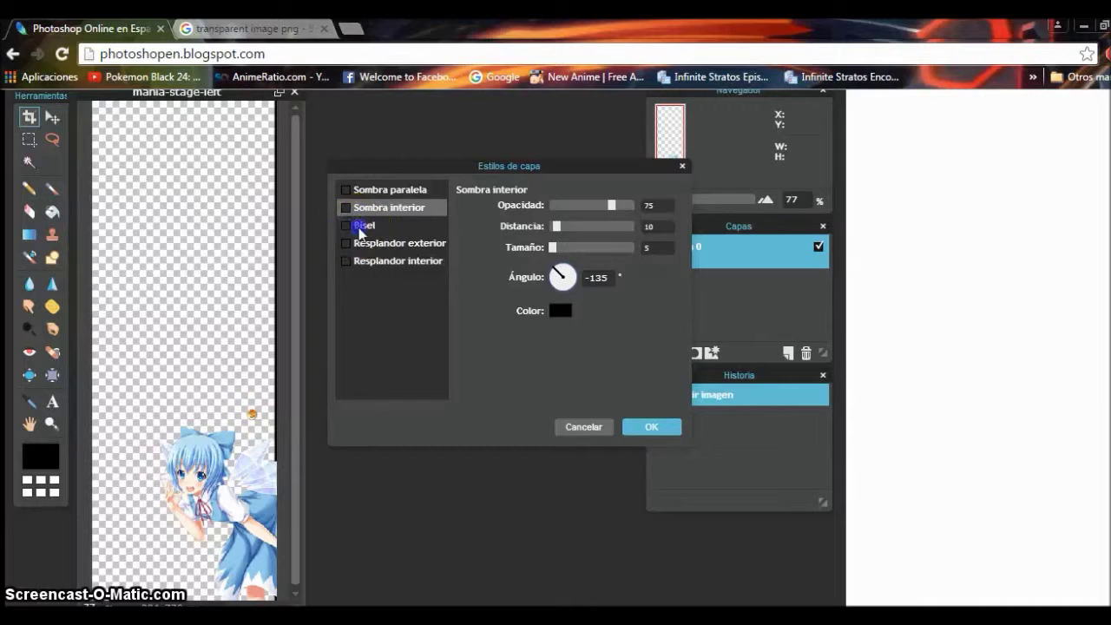
# Step: Drop the bevel, enable outer and inner glow, and set outer glow size to 14
pyautogui.click(360, 230)
pyautogui.click(370, 243)
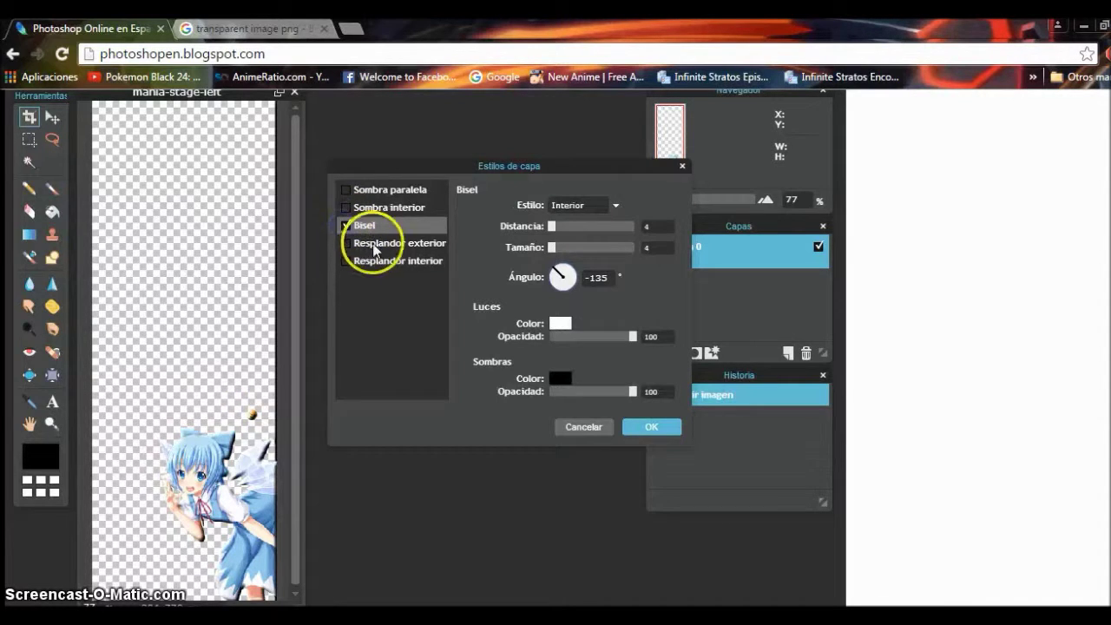
pyautogui.click(346, 224)
pyautogui.click(360, 262)
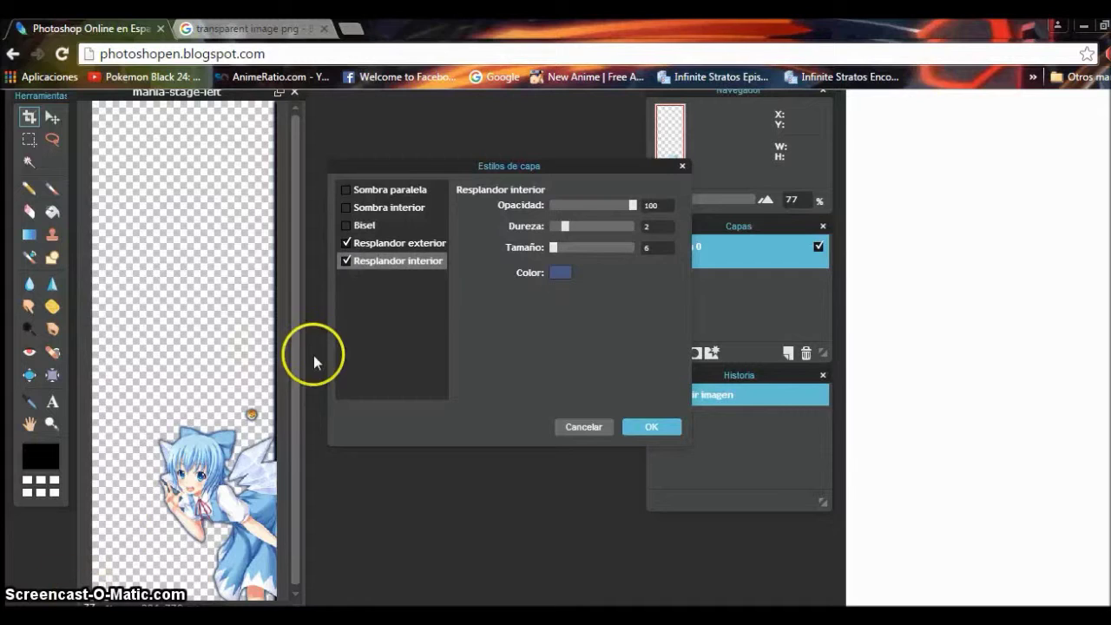
pyautogui.click(399, 243)
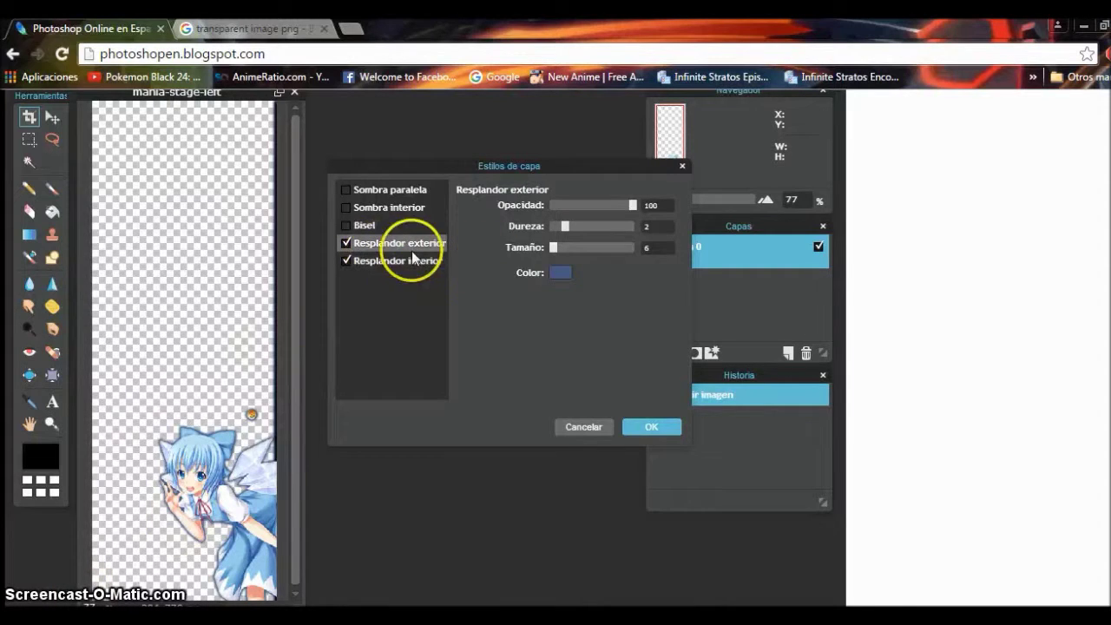
pyautogui.moveTo(565, 226)
pyautogui.mouseDown()
pyautogui.moveTo(577, 225)
pyautogui.moveTo(563, 229)
pyautogui.mouseUp()
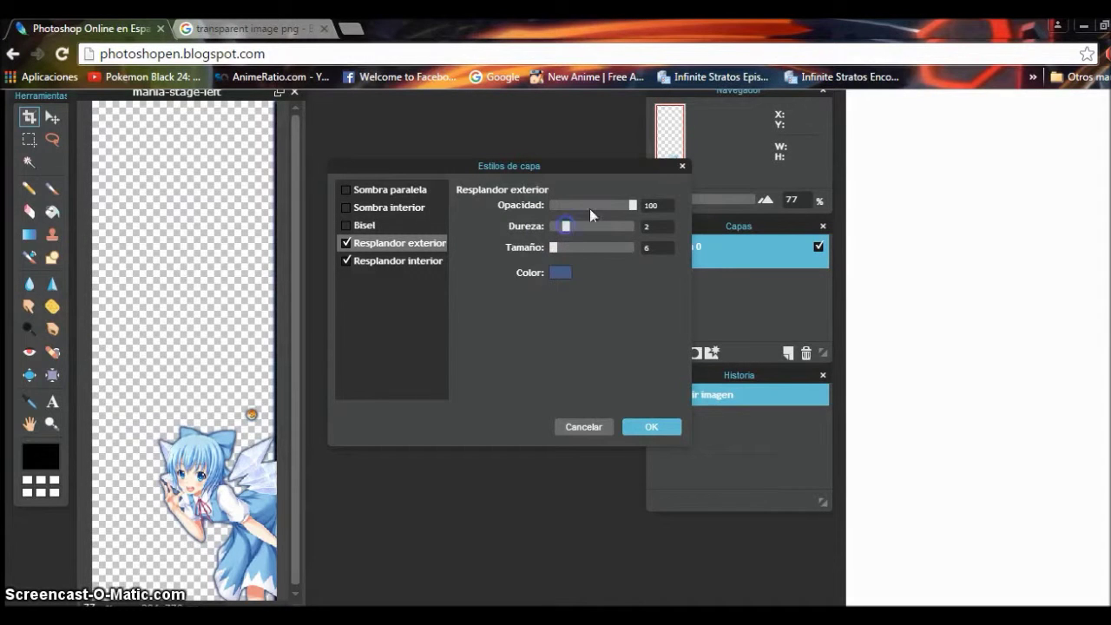
pyautogui.moveTo(562, 249); pyautogui.dragTo(561, 250)
# Step: Make the outer glow colour blue with saturation 62, check inner glow, and apply the styles
pyautogui.click(559, 276)
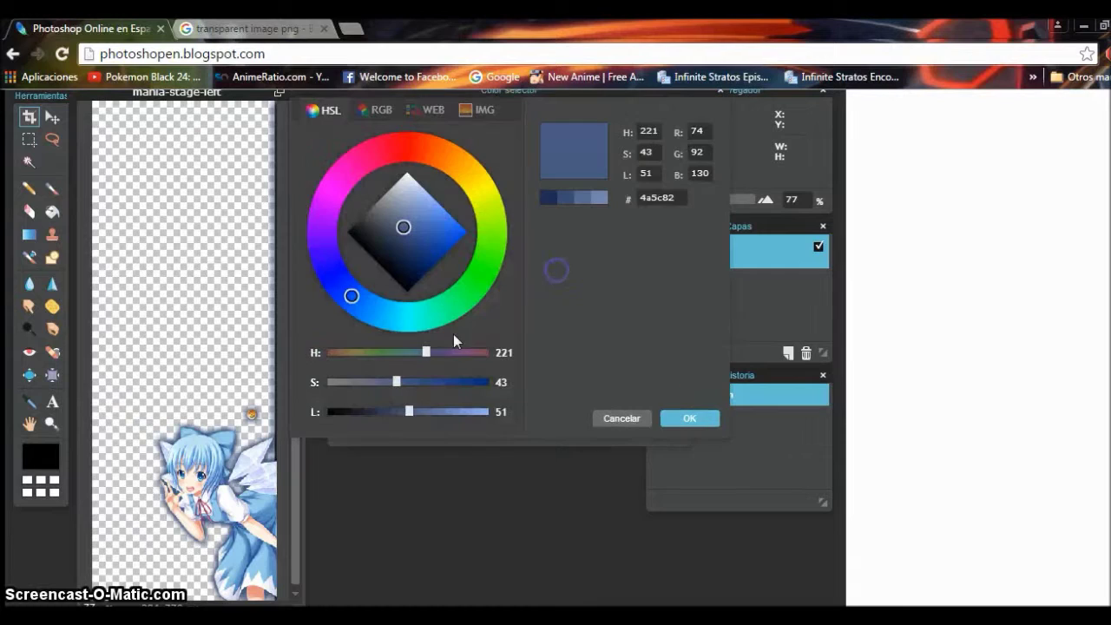
pyautogui.click(353, 285)
pyautogui.moveTo(395, 242)
pyautogui.mouseDown()
pyautogui.moveTo(413, 247)
pyautogui.moveTo(428, 211)
pyautogui.mouseUp()
pyautogui.moveTo(370, 302)
pyautogui.mouseDown()
pyautogui.moveTo(337, 286)
pyautogui.moveTo(332, 297)
pyautogui.mouseUp()
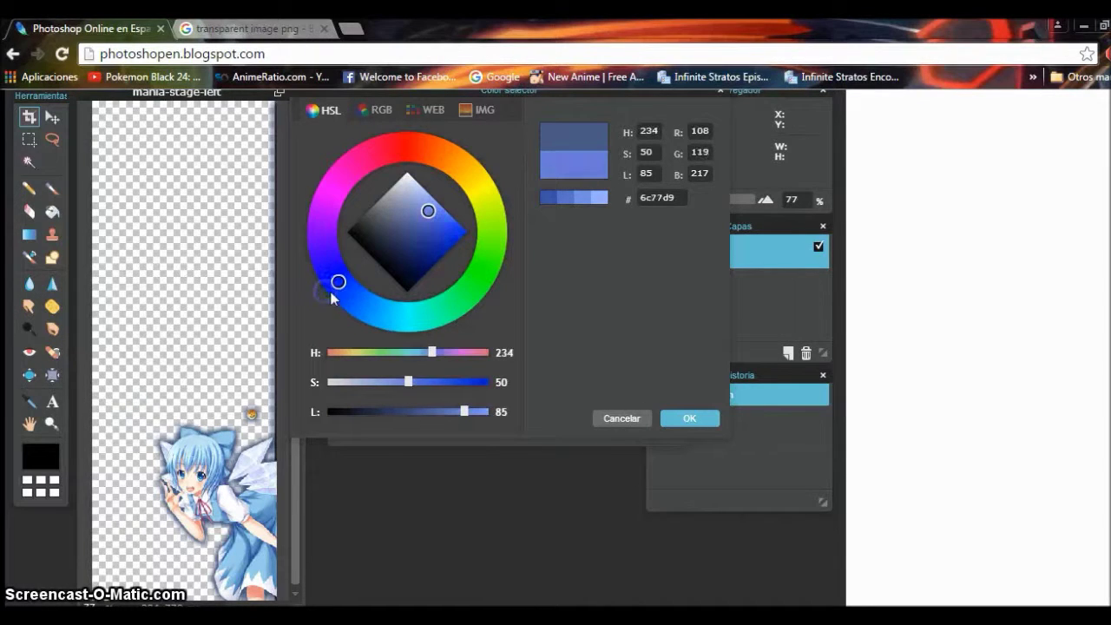
pyautogui.click(435, 382)
pyautogui.click(426, 382)
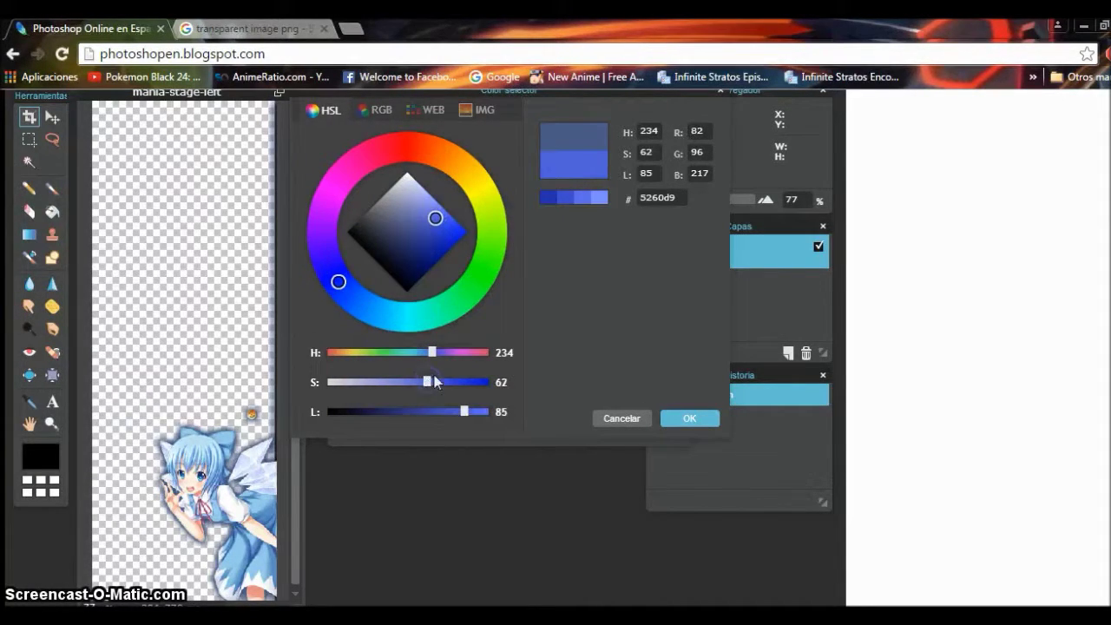
pyautogui.click(687, 420)
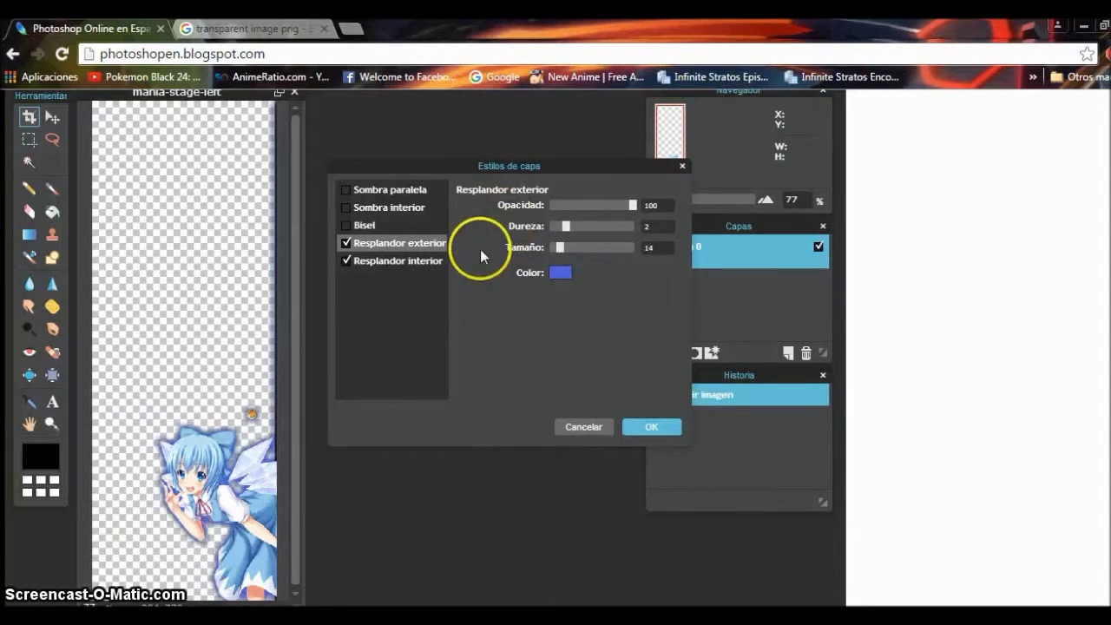
pyautogui.click(359, 262)
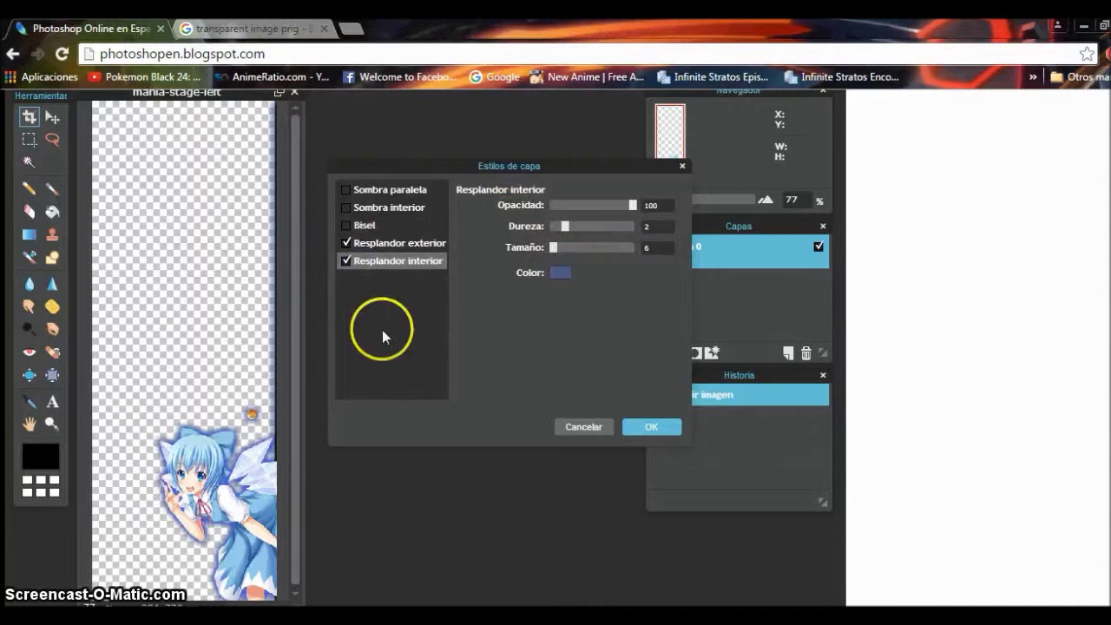
pyautogui.click(651, 426)
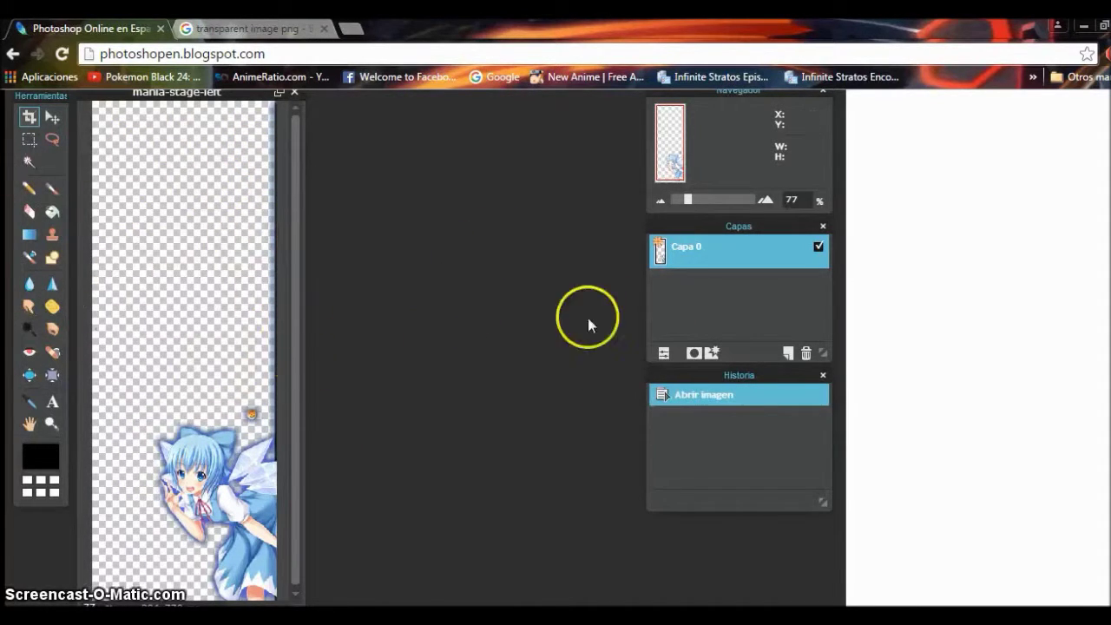
# Step: Save the strip image as a transparent PNG
pyautogui.scroll(1, 663, 395)
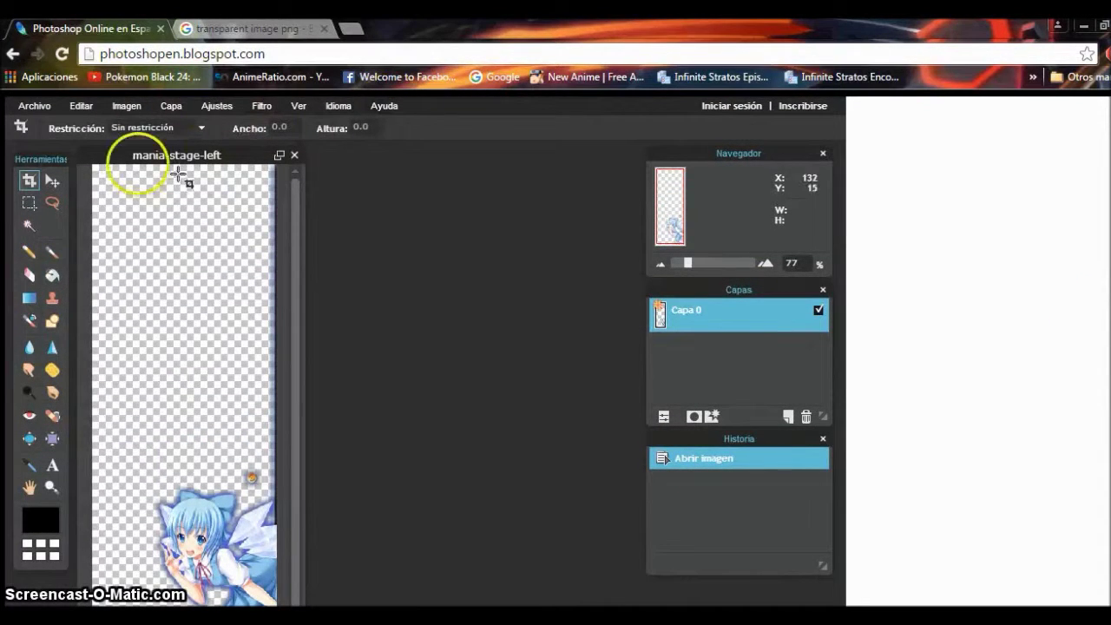
pyautogui.click(39, 106)
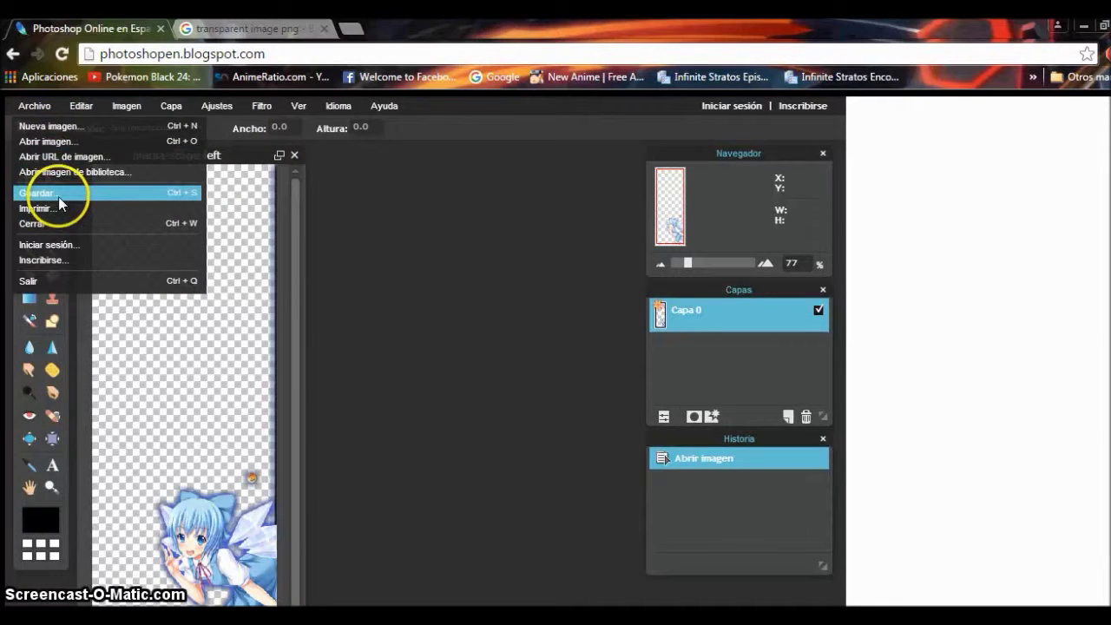
pyautogui.click(59, 204)
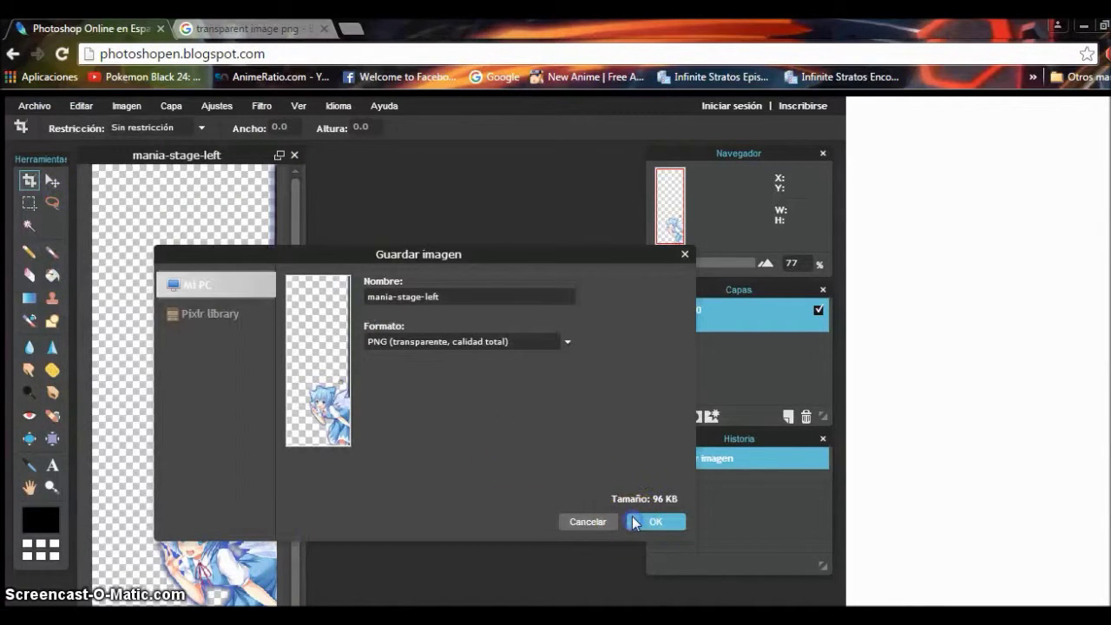
pyautogui.click(633, 522)
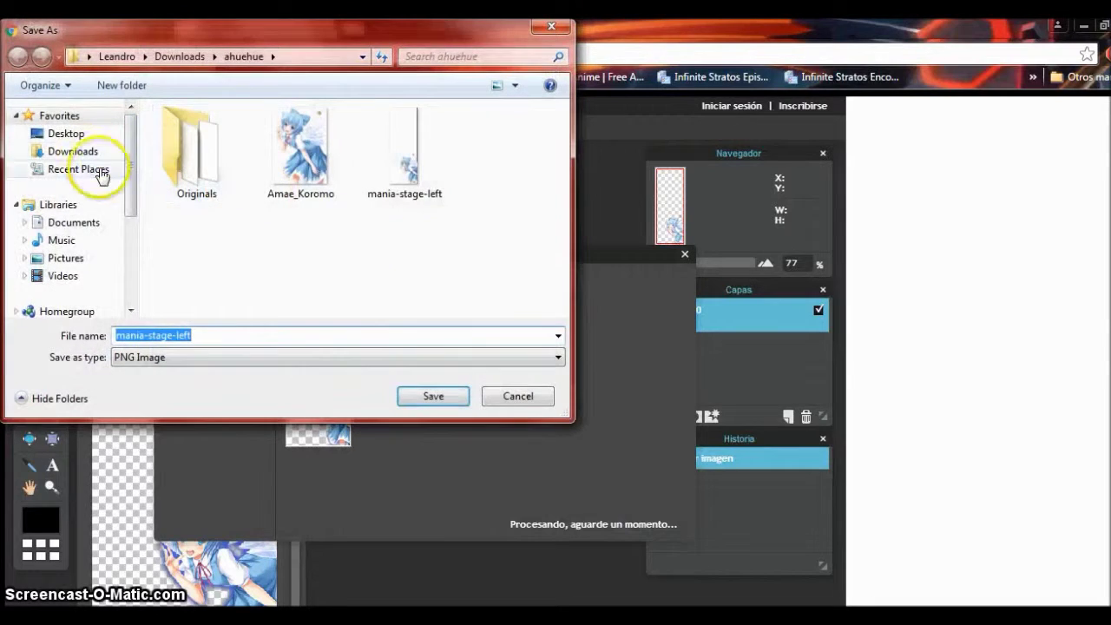
# Step: Save it into C:\Program Files (x86)\osu!\Skins\ai-san skin - copyteaskin, replacing mania-stage-left.png
pyautogui.scroll(-3, 69, 208)
pyautogui.click(83, 197)
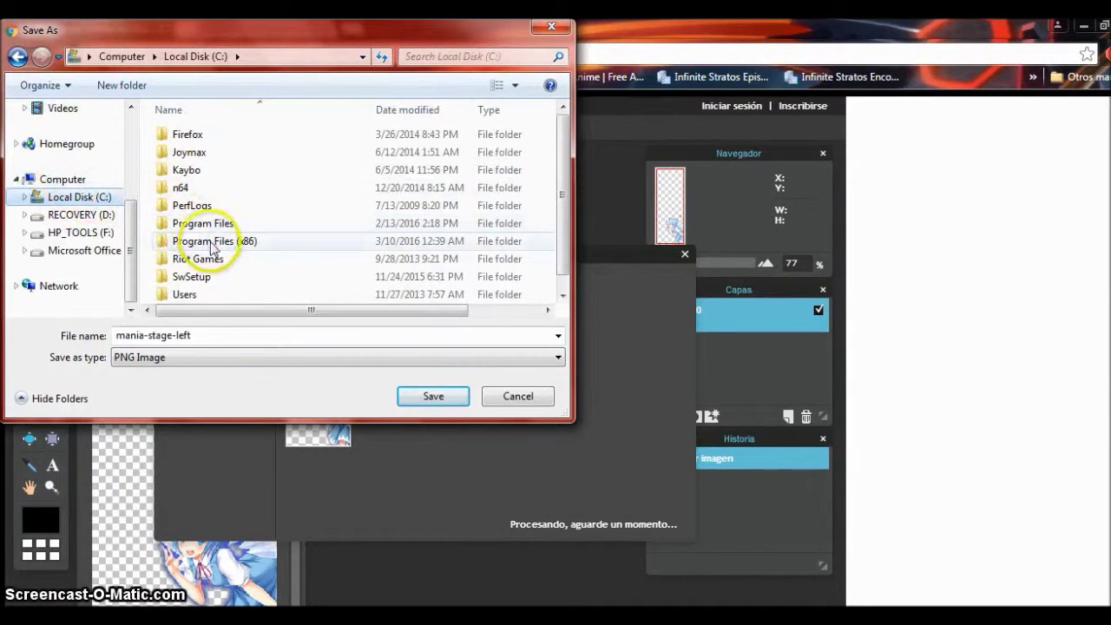
pyautogui.doubleClick(243, 241)
pyautogui.moveTo(563, 120); pyautogui.dragTo(553, 217)
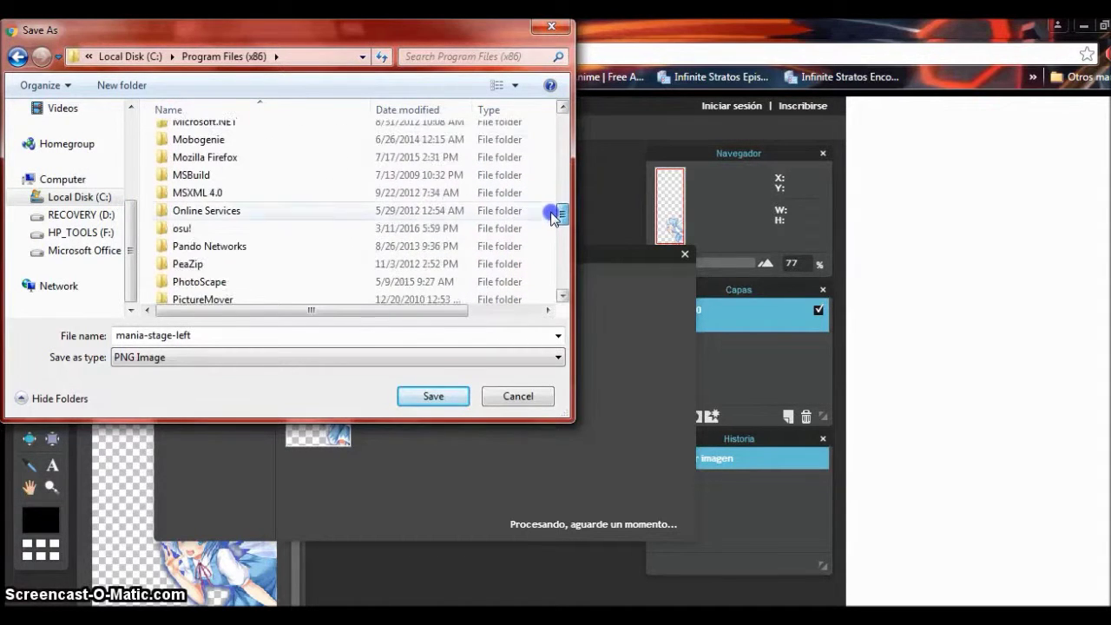
pyautogui.doubleClick(415, 227)
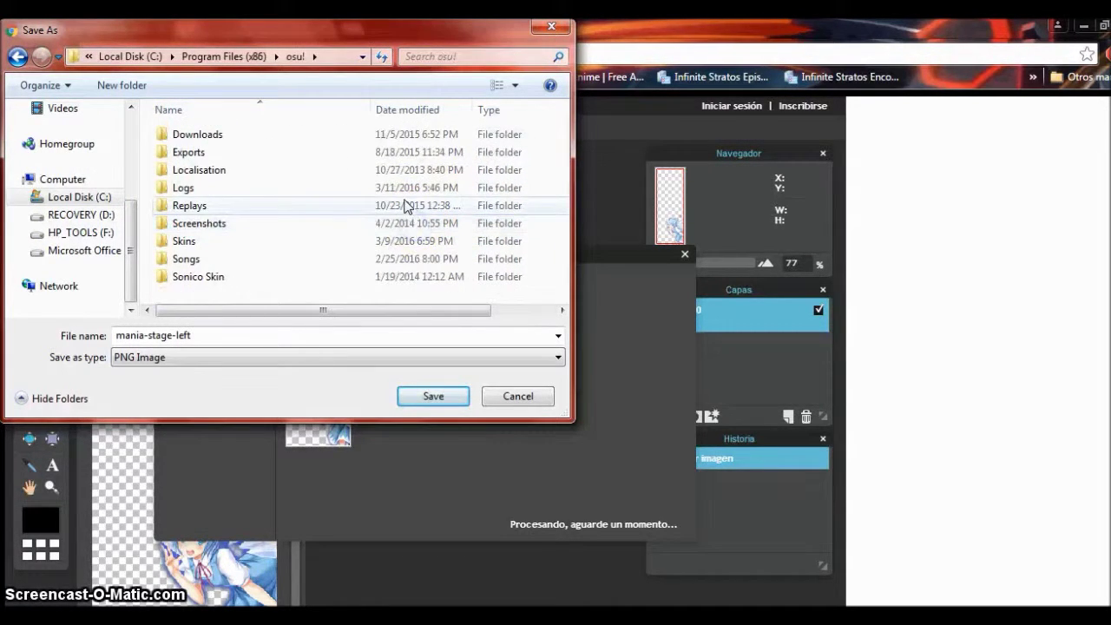
pyautogui.doubleClick(244, 242)
pyautogui.doubleClick(238, 210)
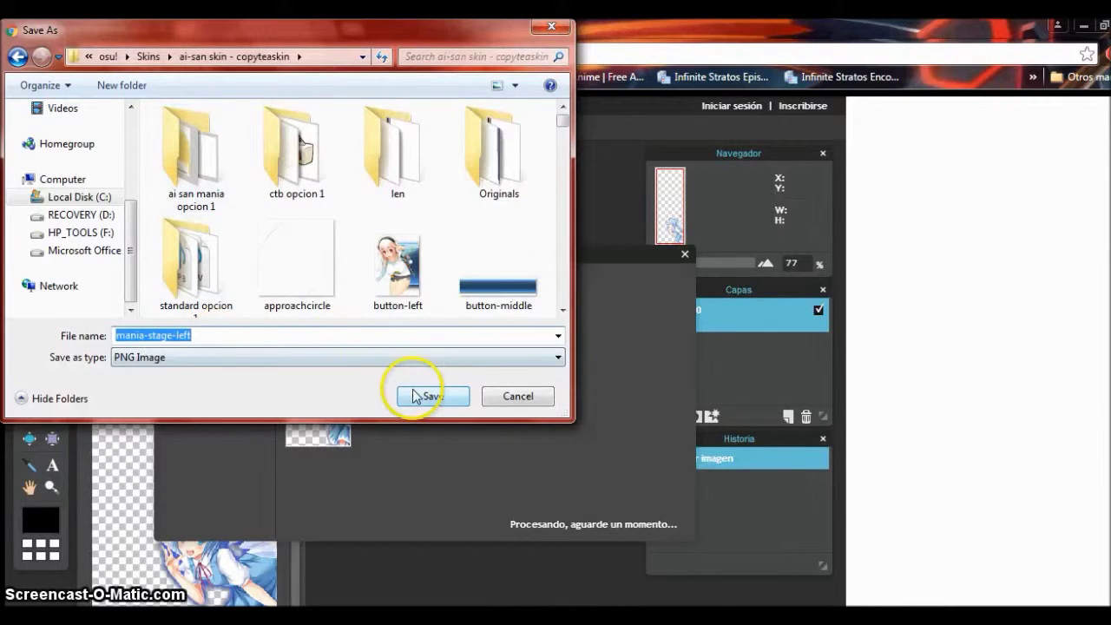
pyautogui.click(420, 398)
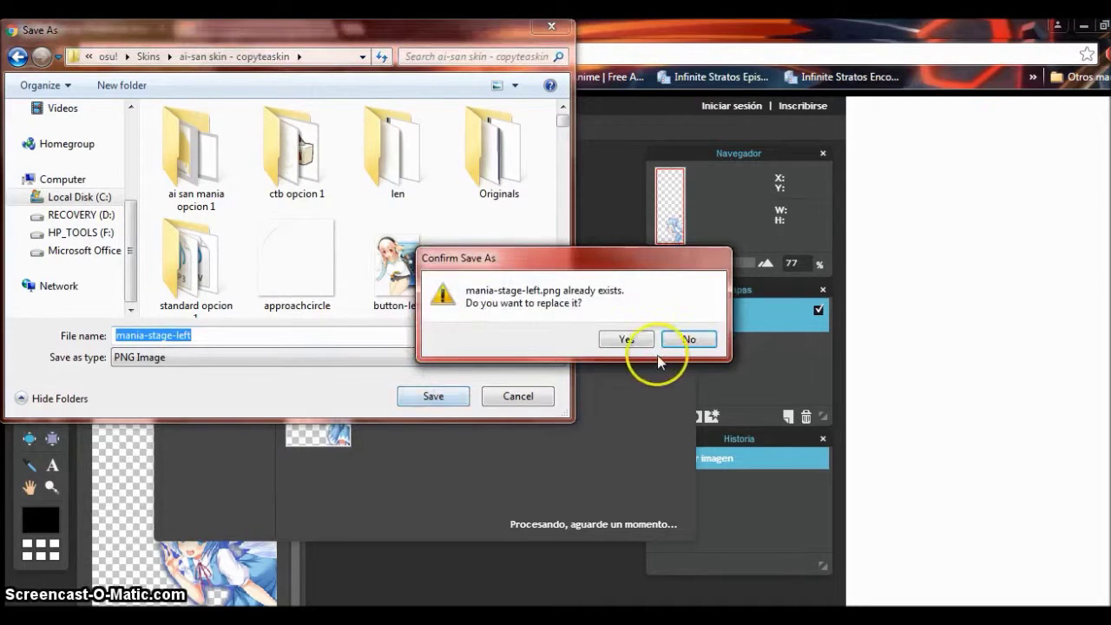
pyautogui.click(632, 337)
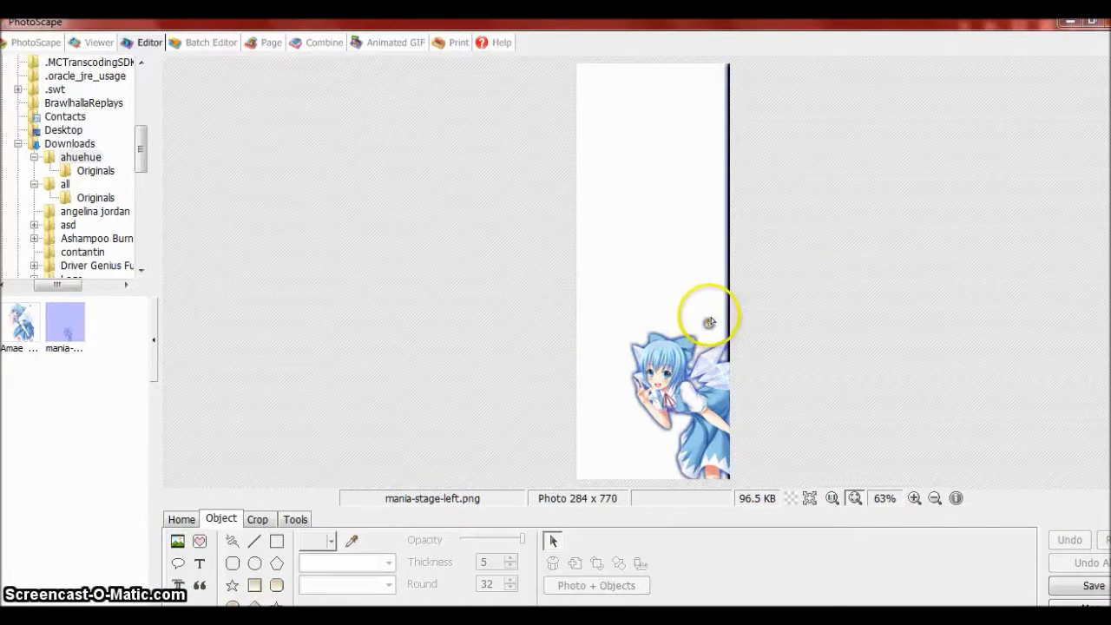
pyautogui.click(182, 519)
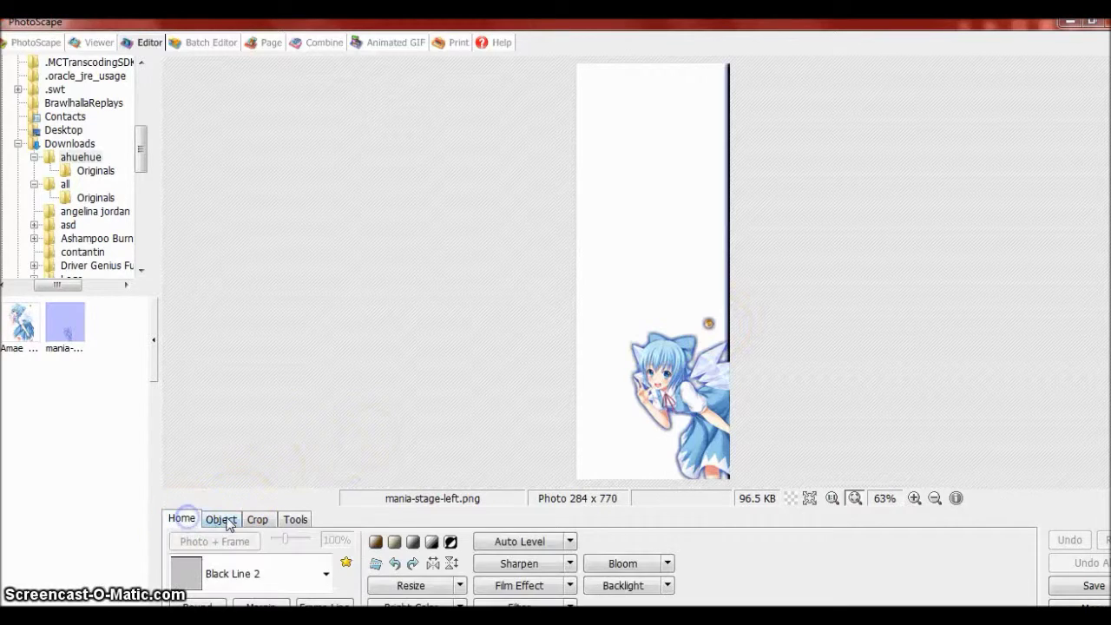
pyautogui.click(221, 519)
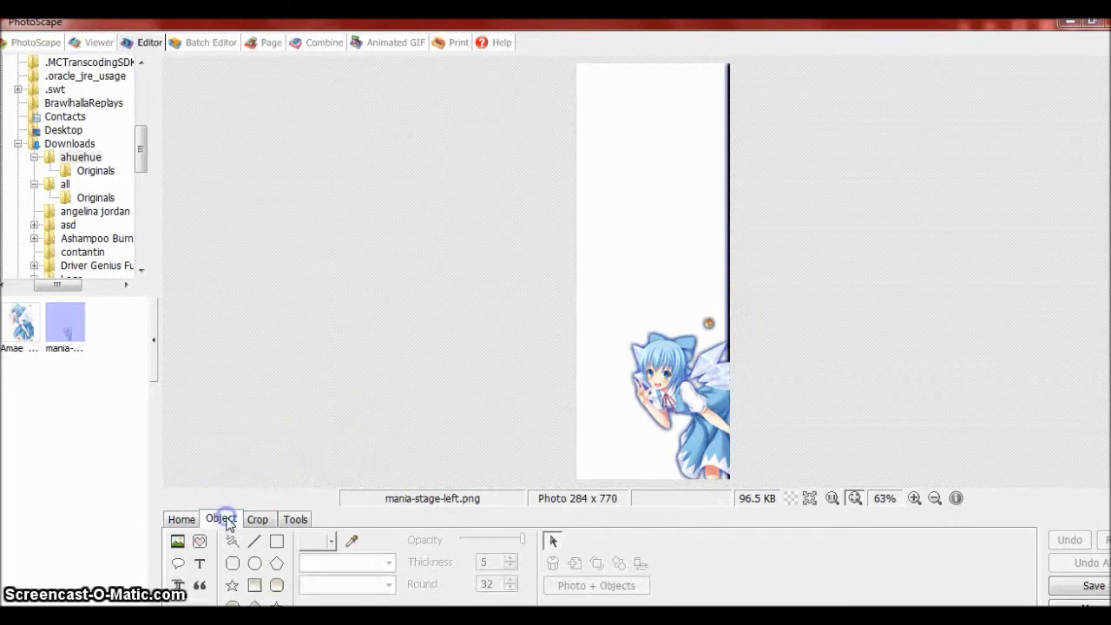
pyautogui.click(181, 518)
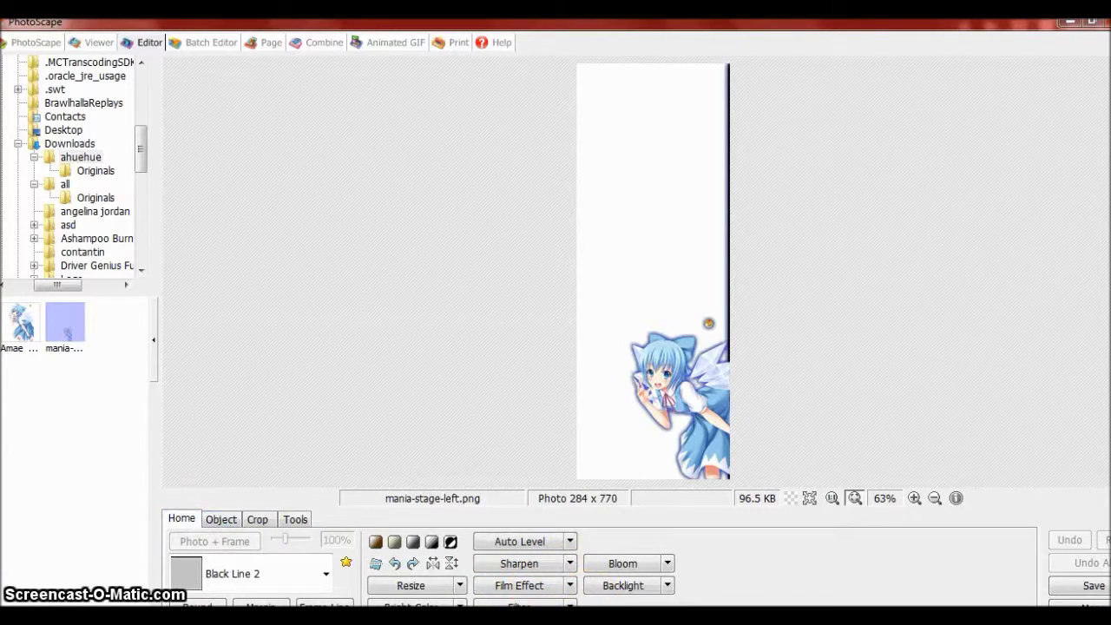
pyautogui.click(622, 549)
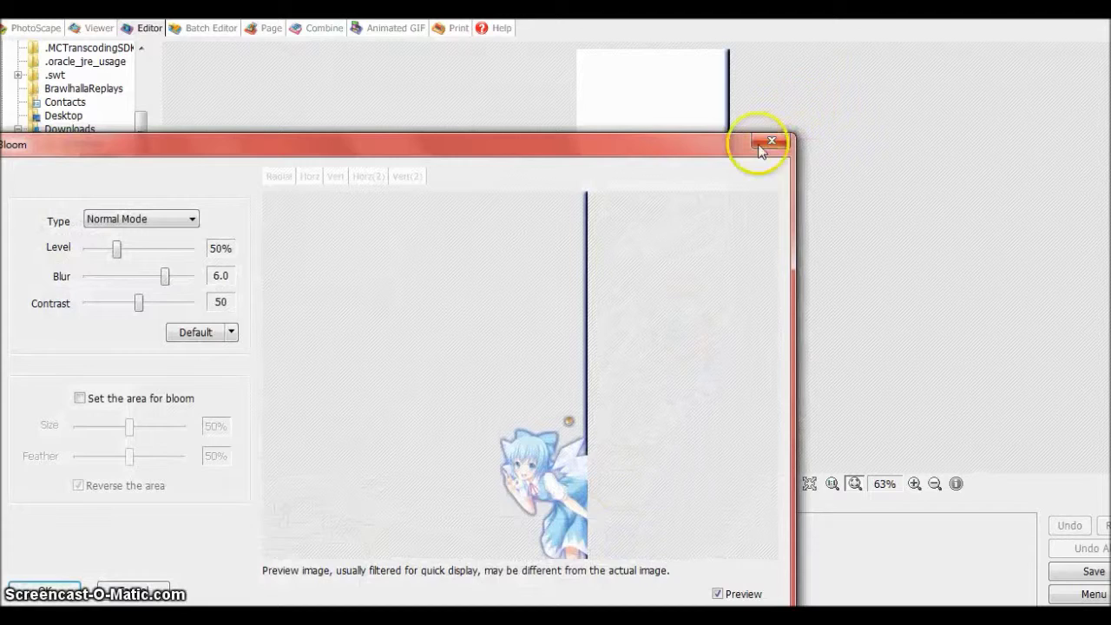
pyautogui.click(756, 142)
pyautogui.click(622, 571)
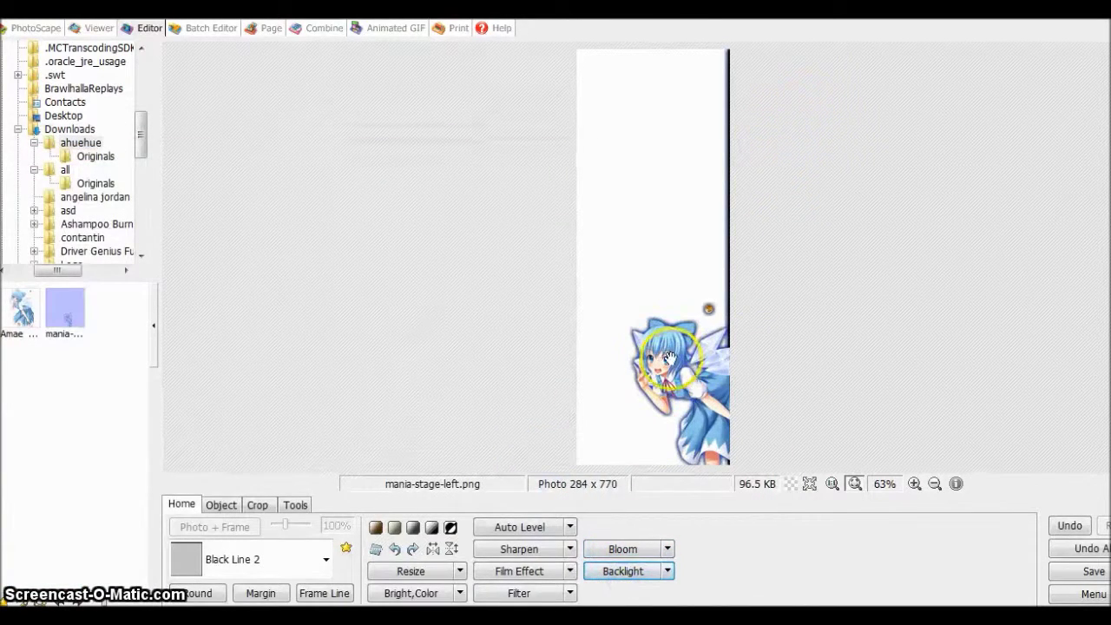
pyautogui.click(1054, 525)
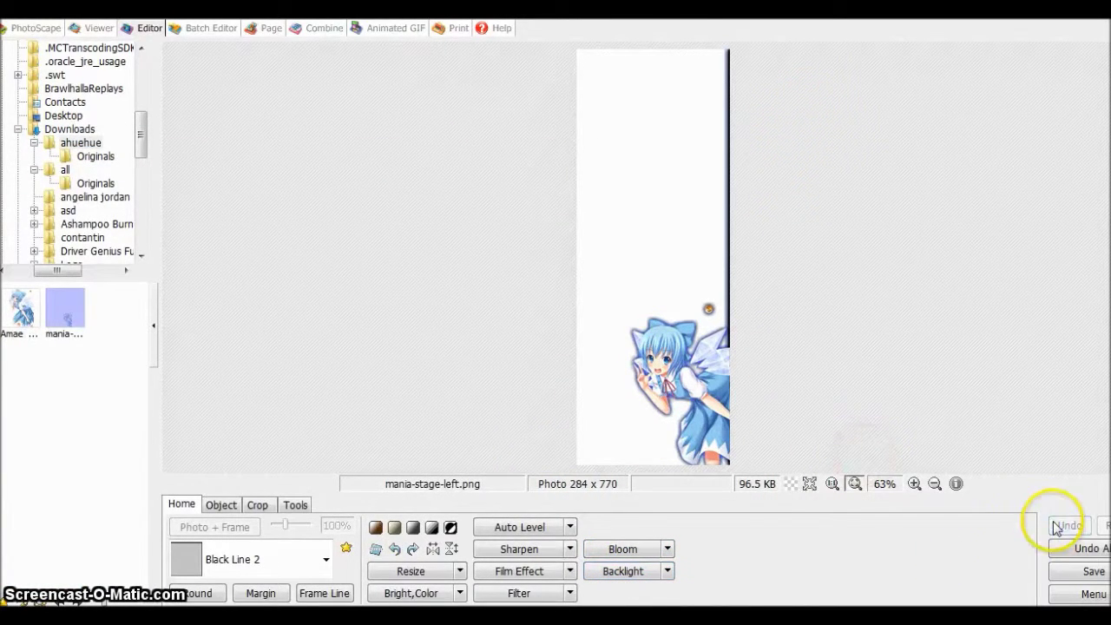
pyautogui.click(569, 570)
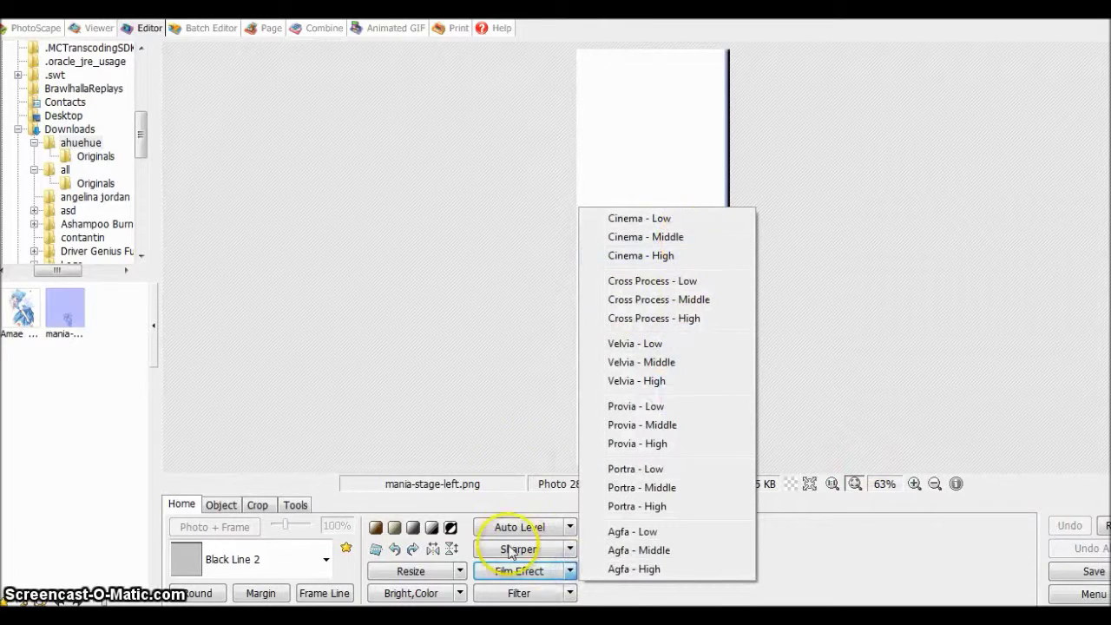
pyautogui.click(518, 570)
pyautogui.moveTo(415, 248); pyautogui.dragTo(397, 396)
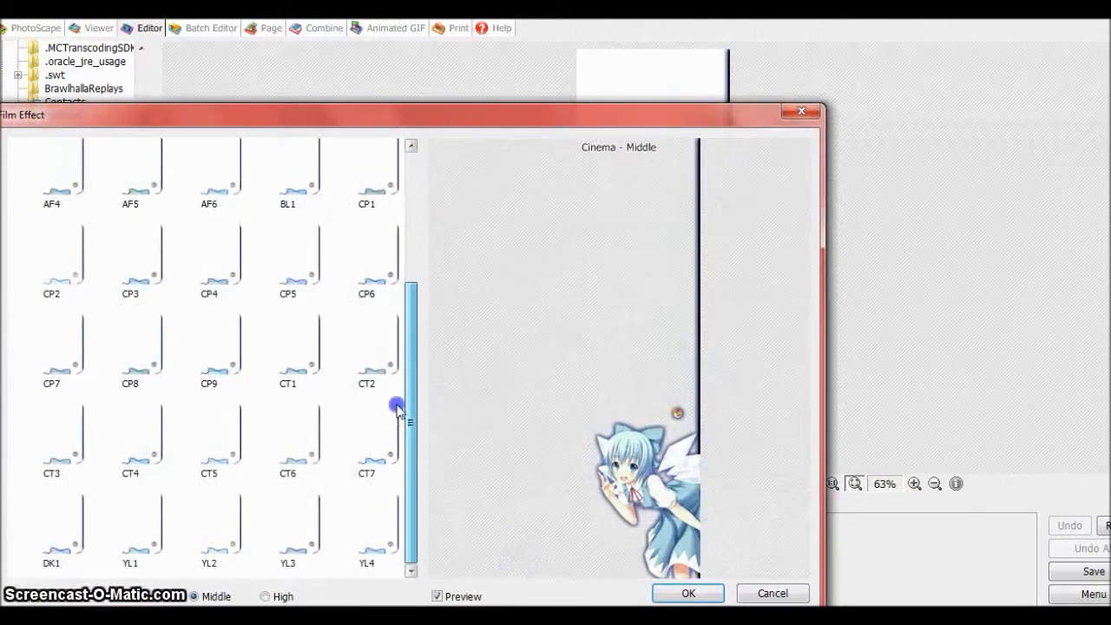
pyautogui.click(276, 402)
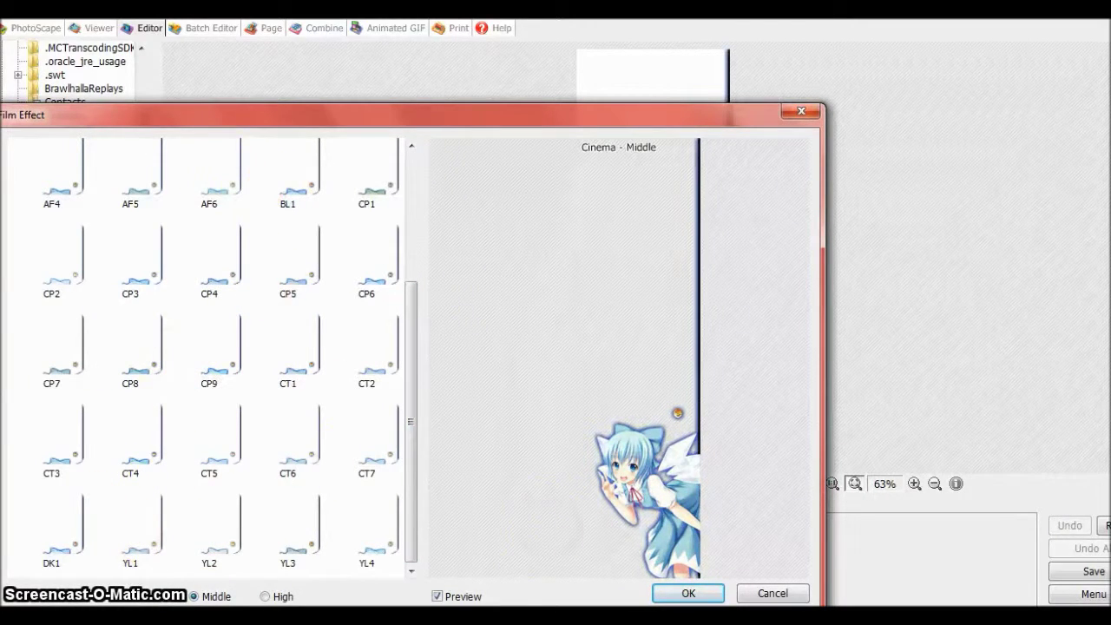
pyautogui.click(772, 594)
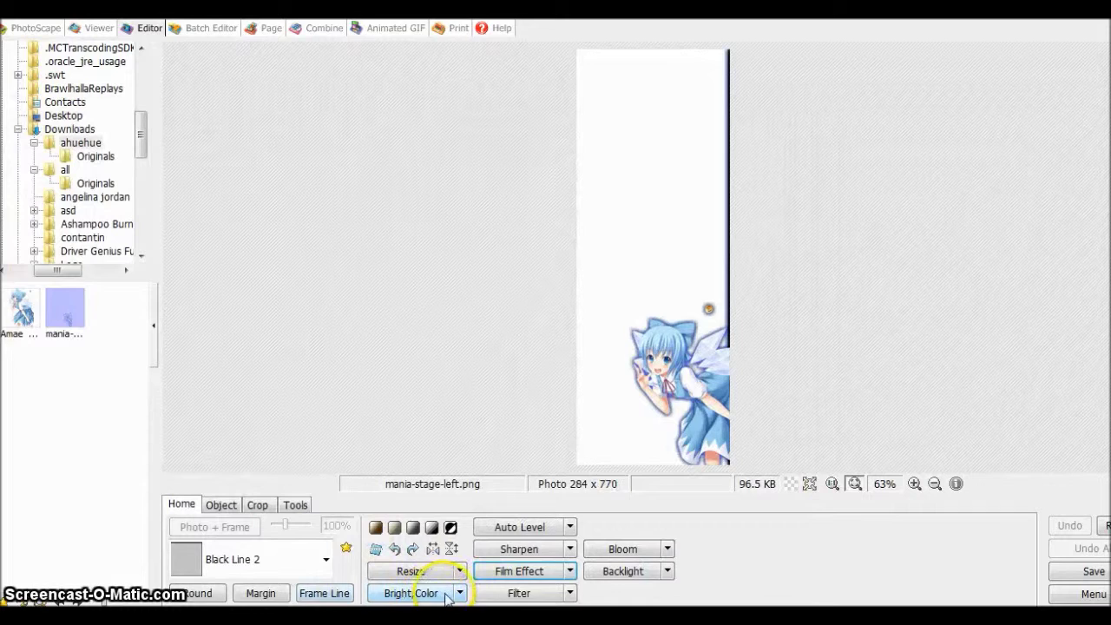
pyautogui.click(459, 593)
pyautogui.click(495, 414)
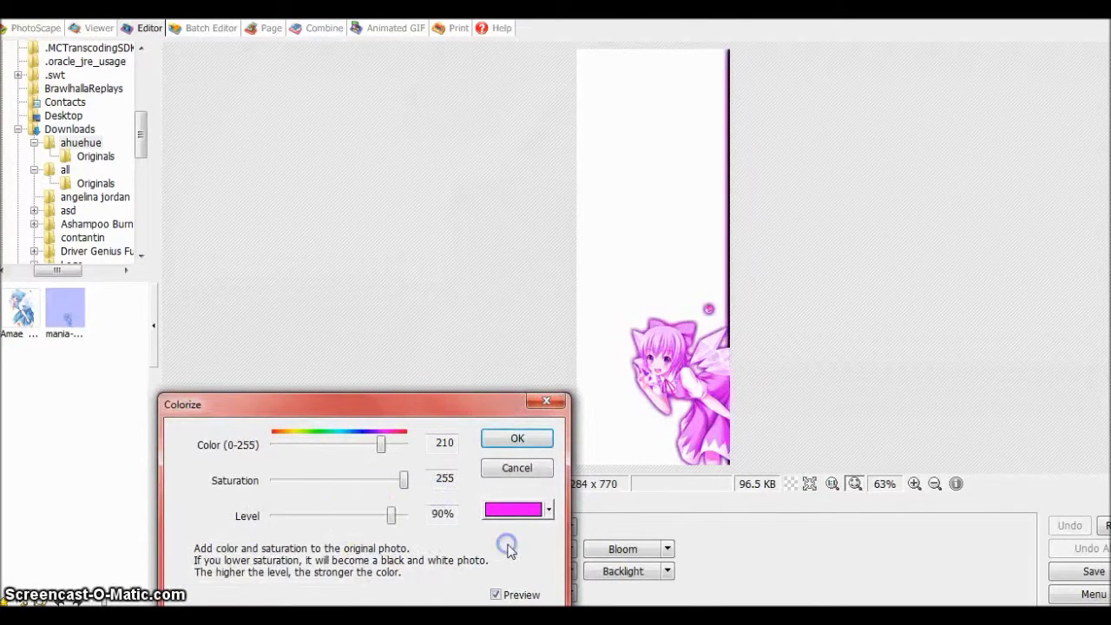
pyautogui.click(401, 514)
pyautogui.moveTo(380, 443); pyautogui.dragTo(356, 447)
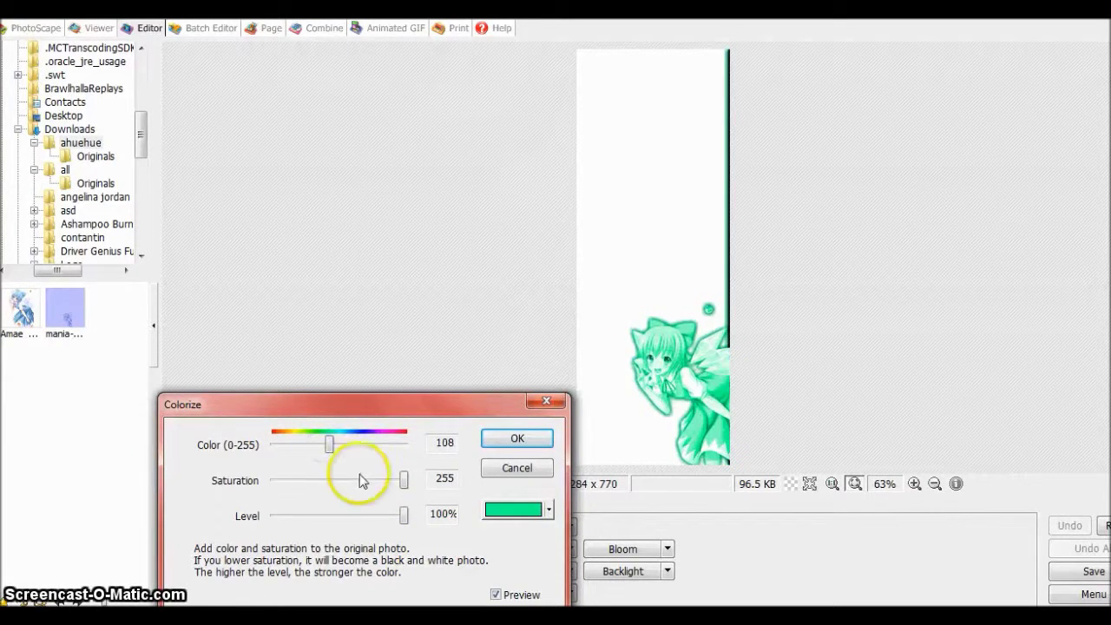
pyautogui.click(345, 515)
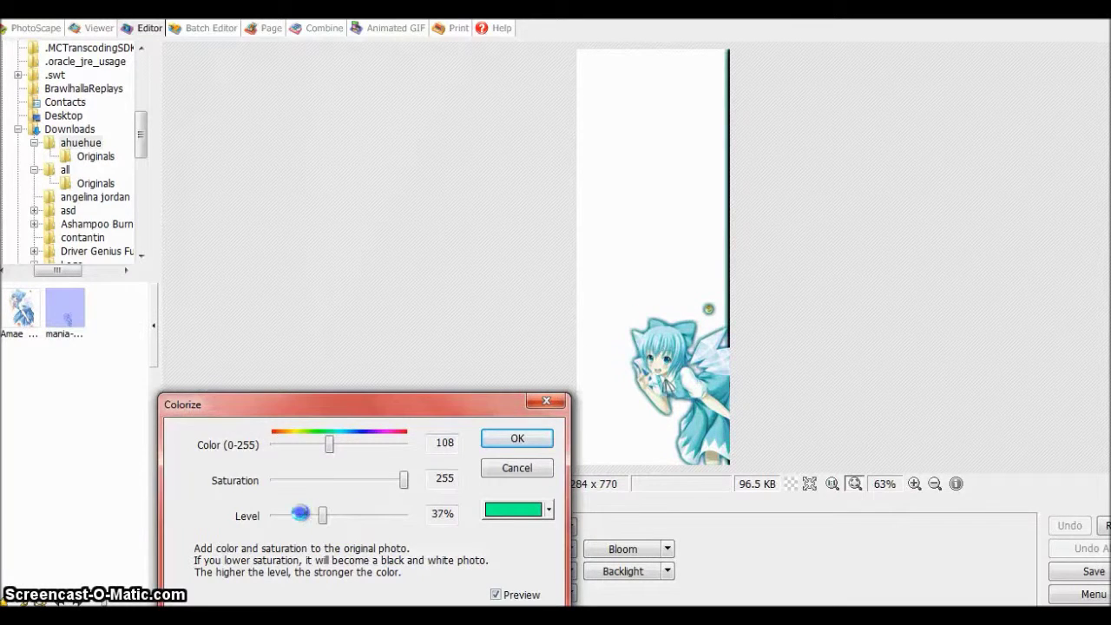
pyautogui.moveTo(332, 444); pyautogui.dragTo(390, 447)
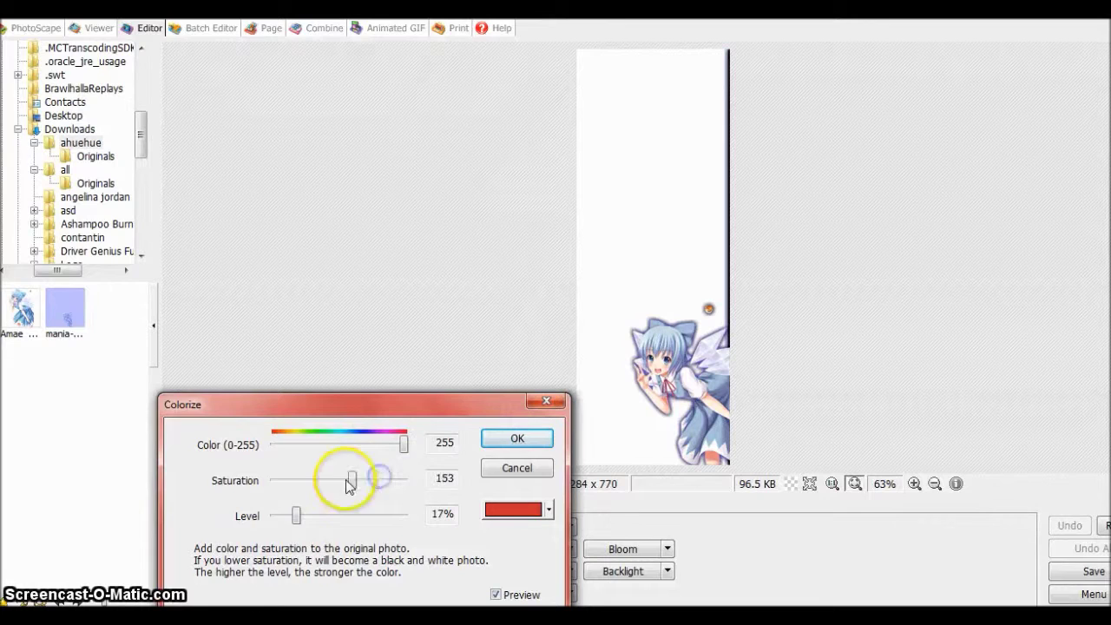
pyautogui.moveTo(349, 484); pyautogui.dragTo(328, 484)
pyautogui.click(545, 473)
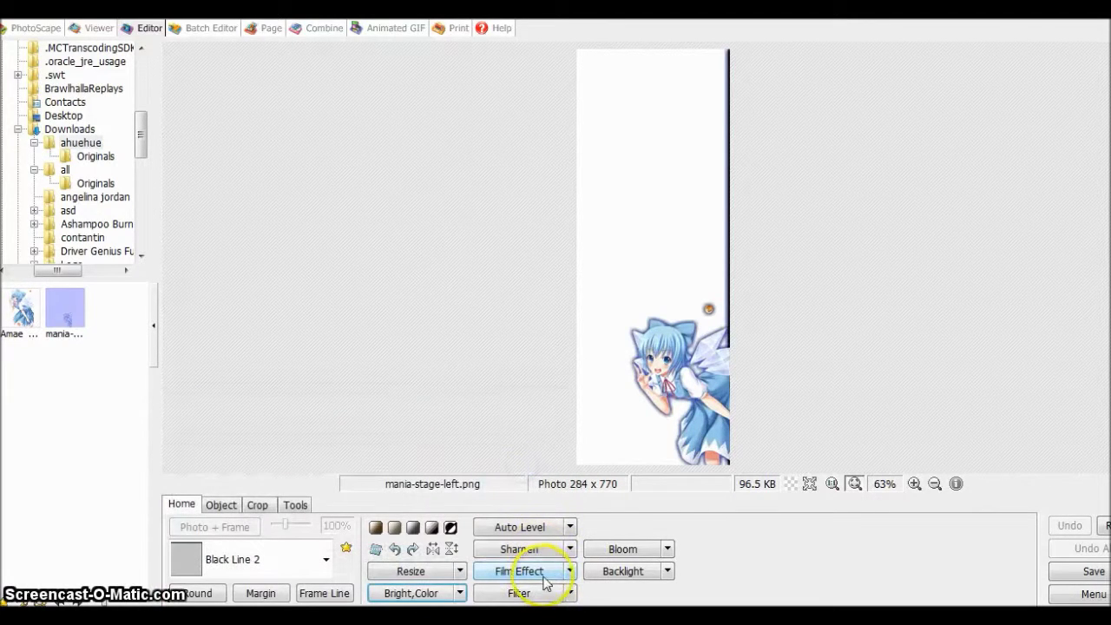
pyautogui.click(569, 594)
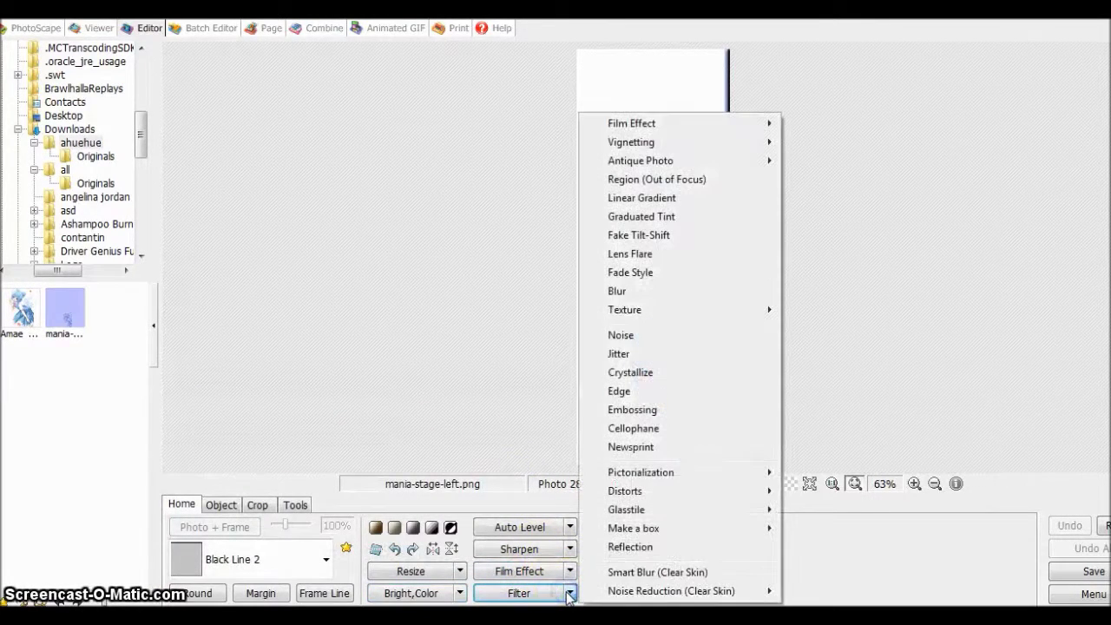
pyautogui.click(427, 365)
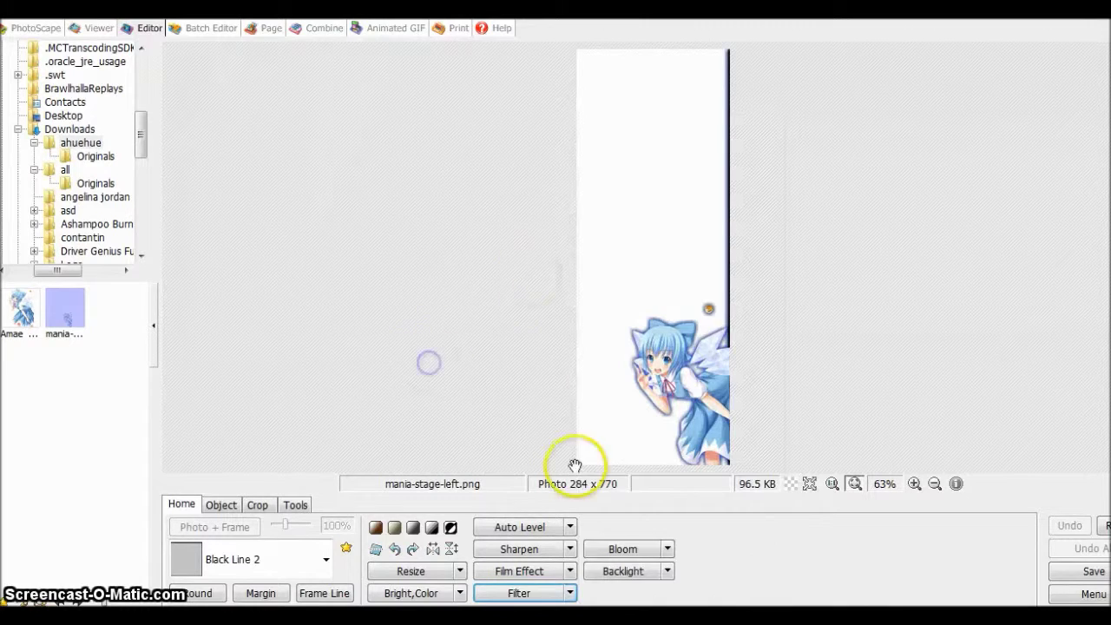